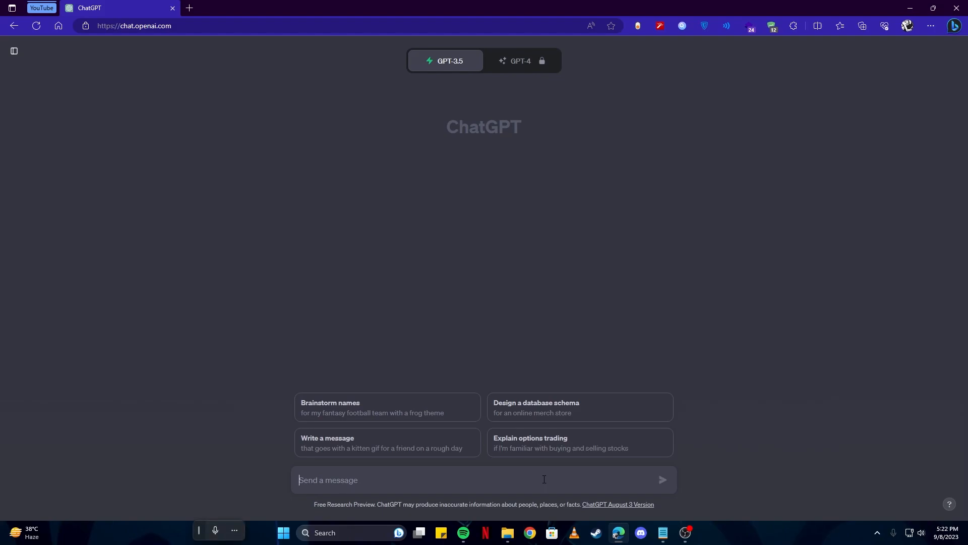
Ask ChatGPT to "write a story for a 7 year old boy, where 2 kids and a parrot live in a village"
{"action": "type", "text": "write a sto"}
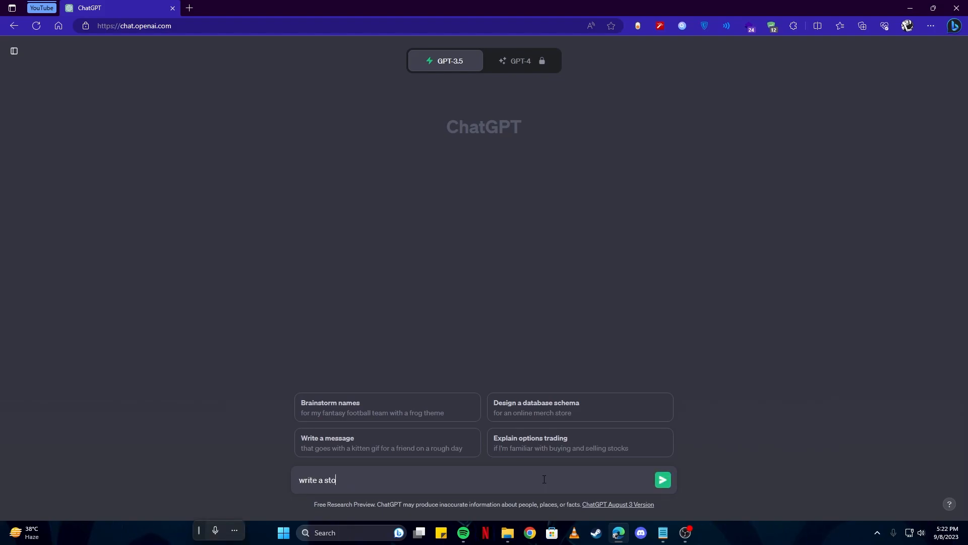
{"action": "type", "text": "ry for a 7 year old boy, where 2 kids and a "}
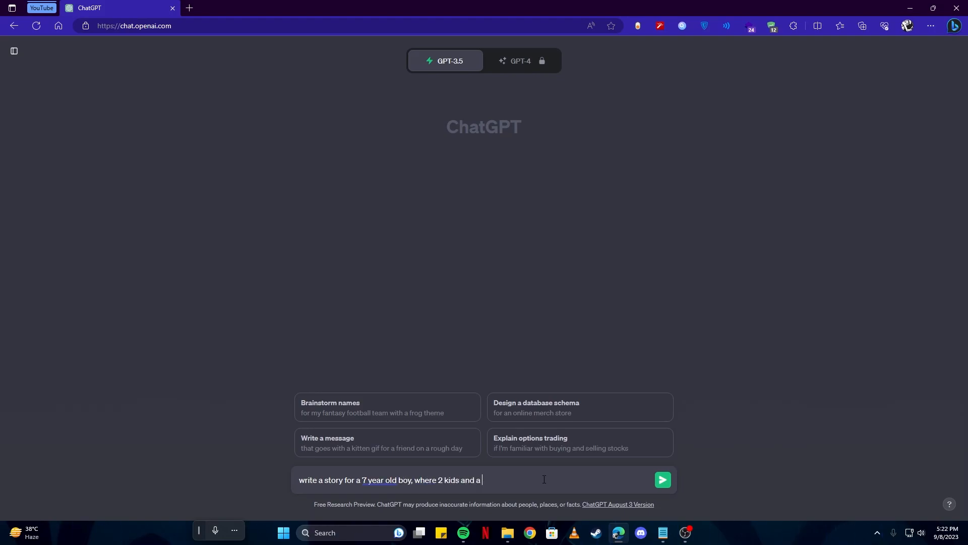
{"action": "type", "text": "parrot live in a village"}
{"action": "key", "text": "Return"}
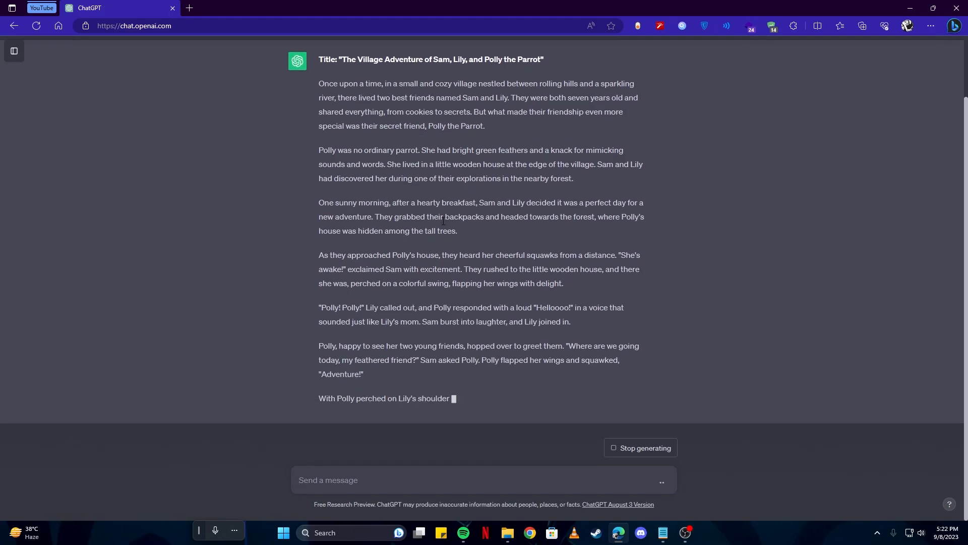
{"action": "scroll", "coordinate": [445, 221], "scroll_direction": "up", "scroll_amount": 2}
{"action": "scroll", "coordinate": [446, 220], "scroll_direction": "up", "scroll_amount": 1}
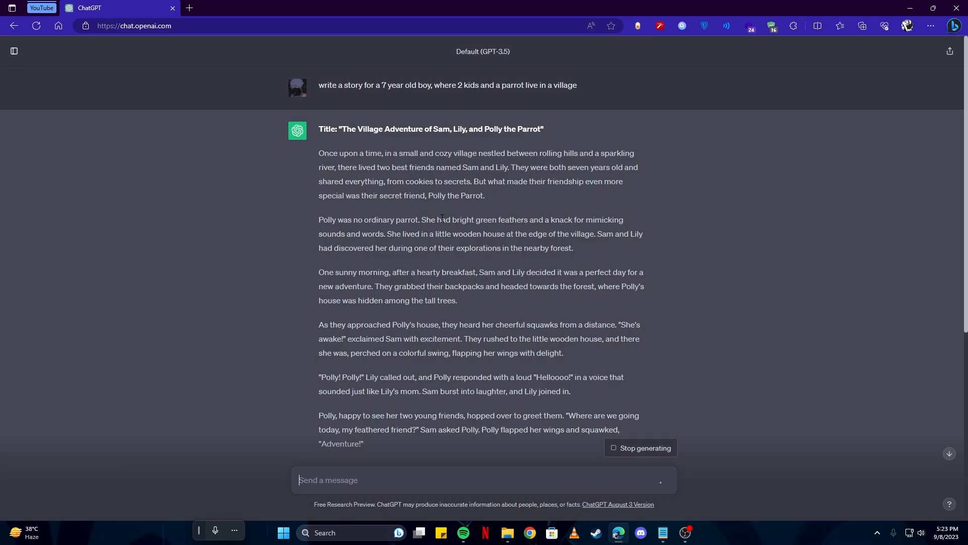
Open ElevenLabs Speech Synthesis in a new browser tab and clear the existing text from its text box
{"action": "key", "text": "ctrl+t"}
{"action": "type", "text": "elev"}
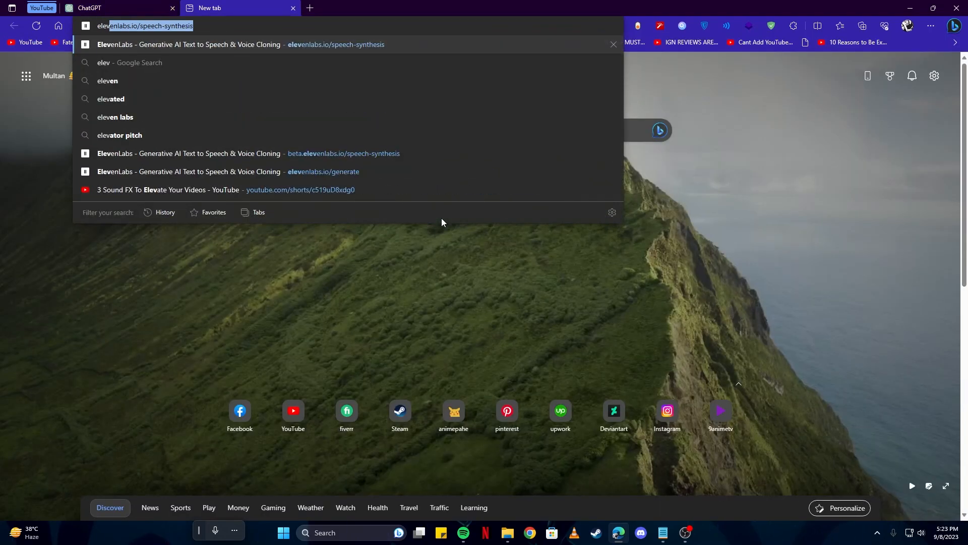
{"action": "key", "text": "Return"}
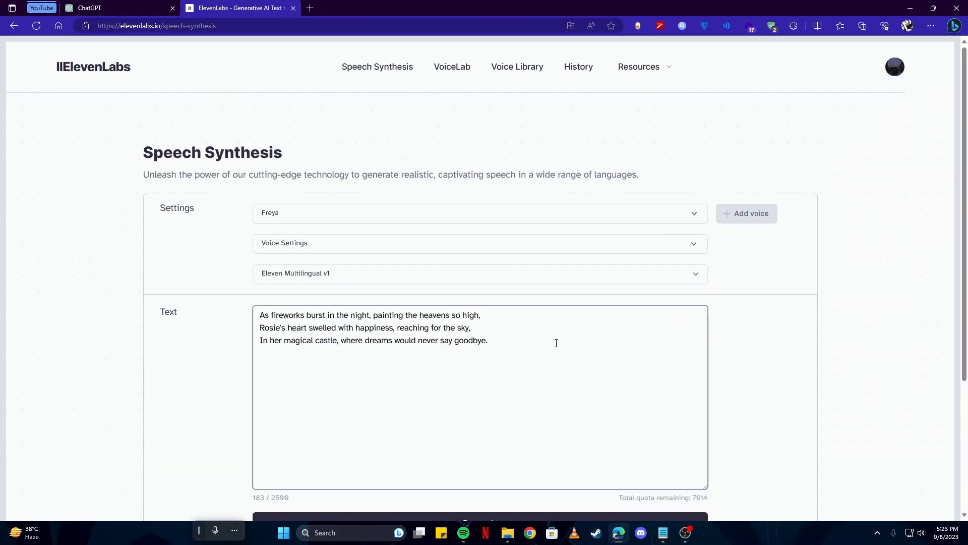
{"action": "left_click_drag", "start_coordinate": [556, 343], "coordinate": [183, 281]}
{"action": "key", "text": "BackSpace"}
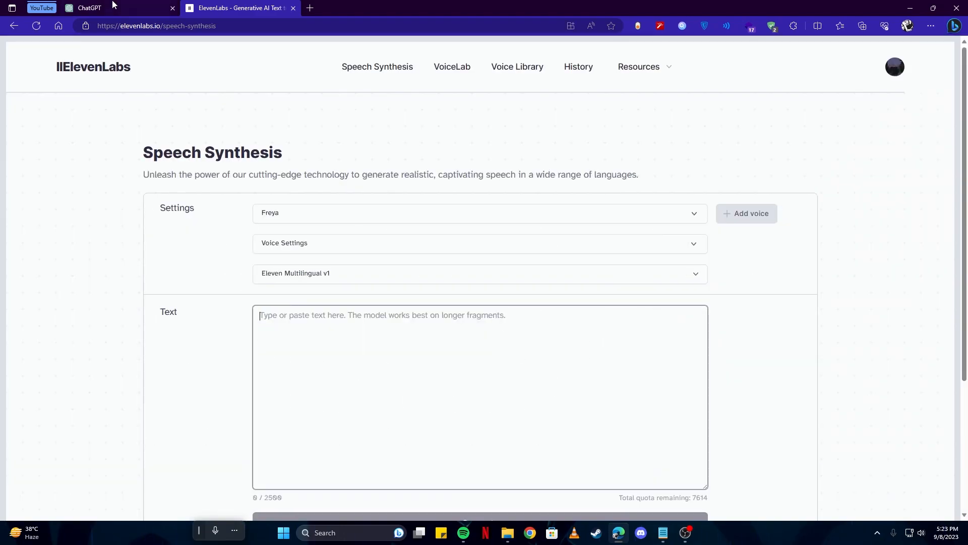
Copy the story's first paragraph, starting "Once upon a time", from ChatGPT into the ElevenLabs text box
{"action": "left_click", "coordinate": [116, 7]}
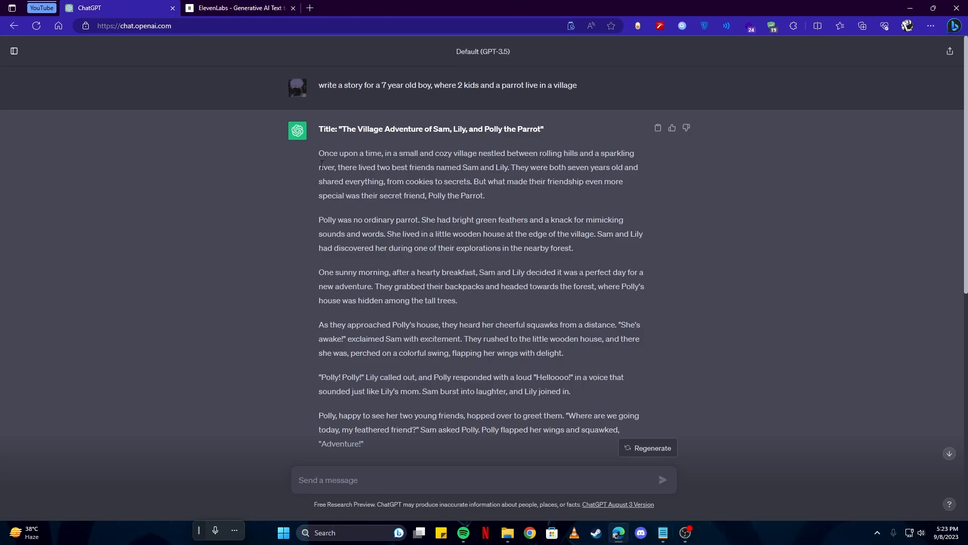
{"action": "left_click_drag", "start_coordinate": [312, 156], "coordinate": [511, 192]}
{"action": "key", "text": "ctrl+c"}
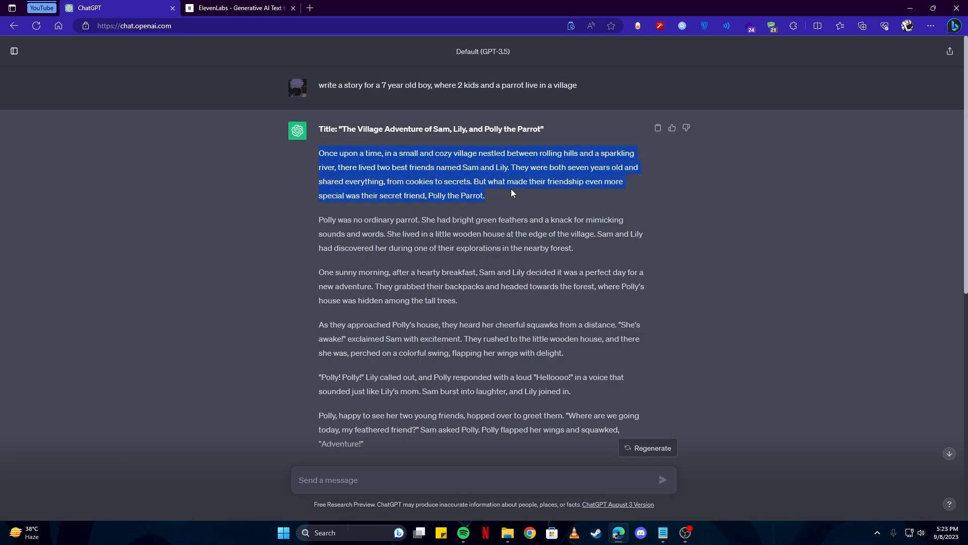
{"action": "left_click", "coordinate": [257, 5]}
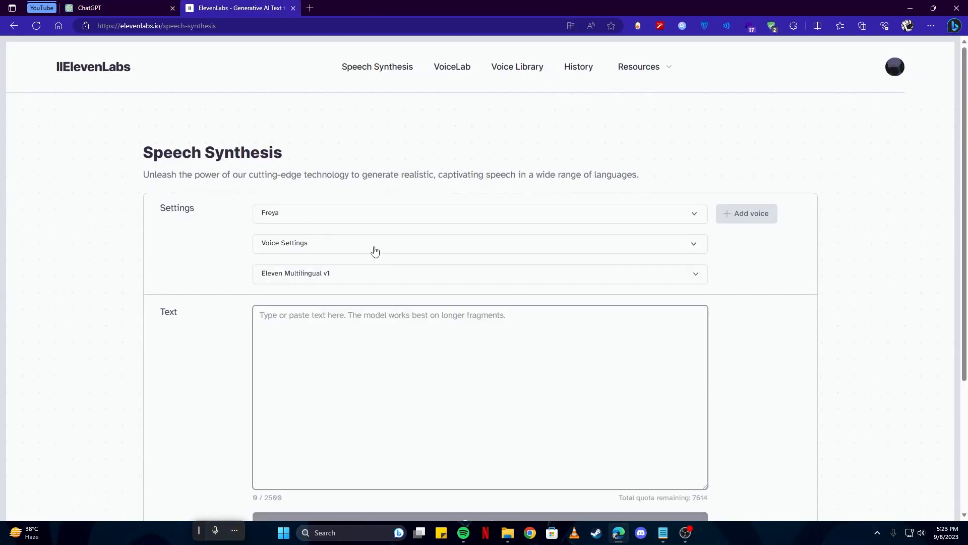
{"action": "left_click", "coordinate": [366, 332]}
{"action": "key", "text": "ctrl+v"}
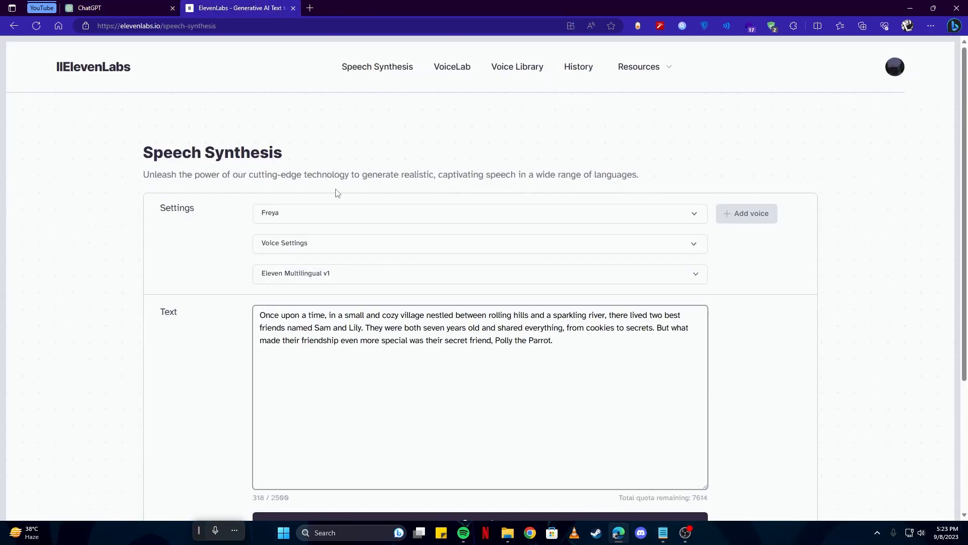
Look through the available voices, keep Freya, generate the speech for the paragraph, and dismiss the audio download overlay
{"action": "left_click", "coordinate": [339, 212]}
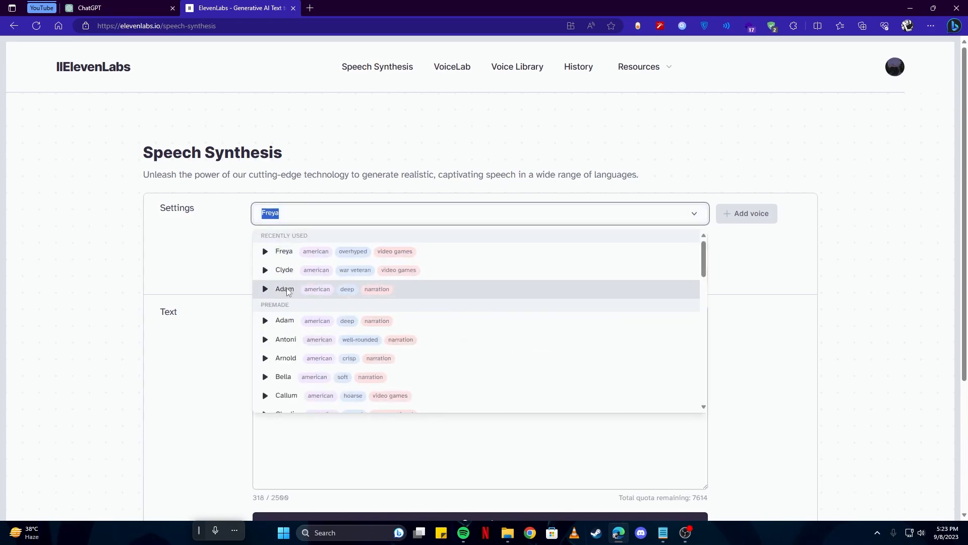
{"action": "left_click", "coordinate": [169, 245]}
{"action": "scroll", "coordinate": [353, 276], "scroll_direction": "down", "scroll_amount": 3}
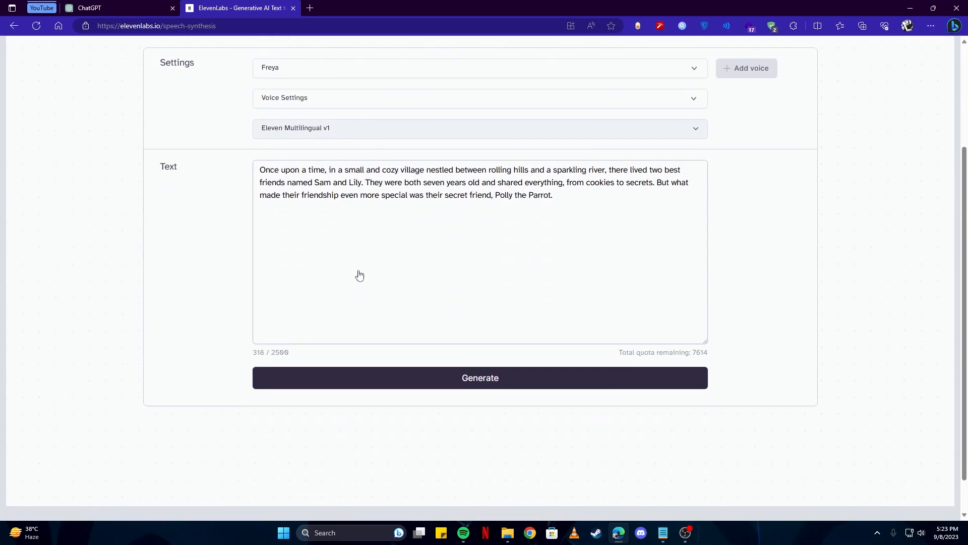
{"action": "left_click", "coordinate": [472, 386]}
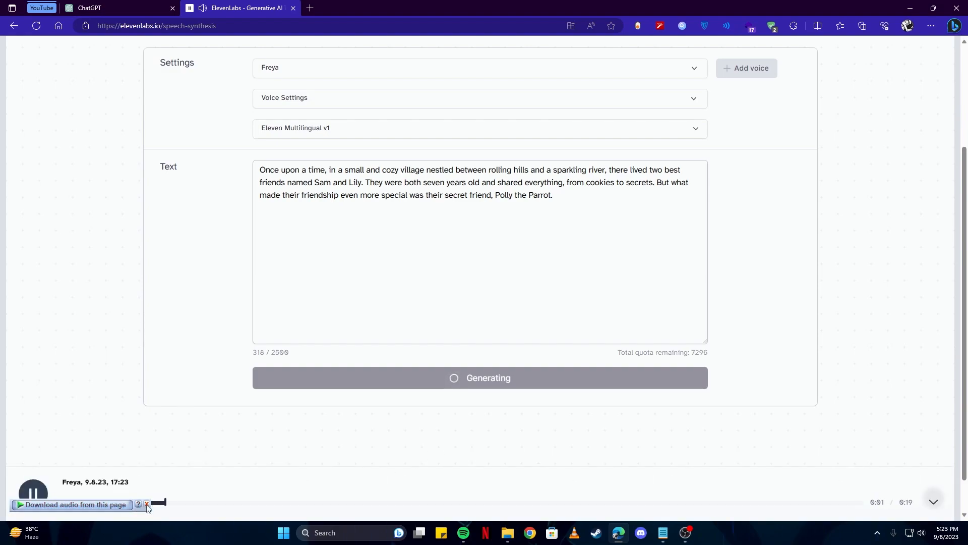
{"action": "left_click", "coordinate": [147, 505]}
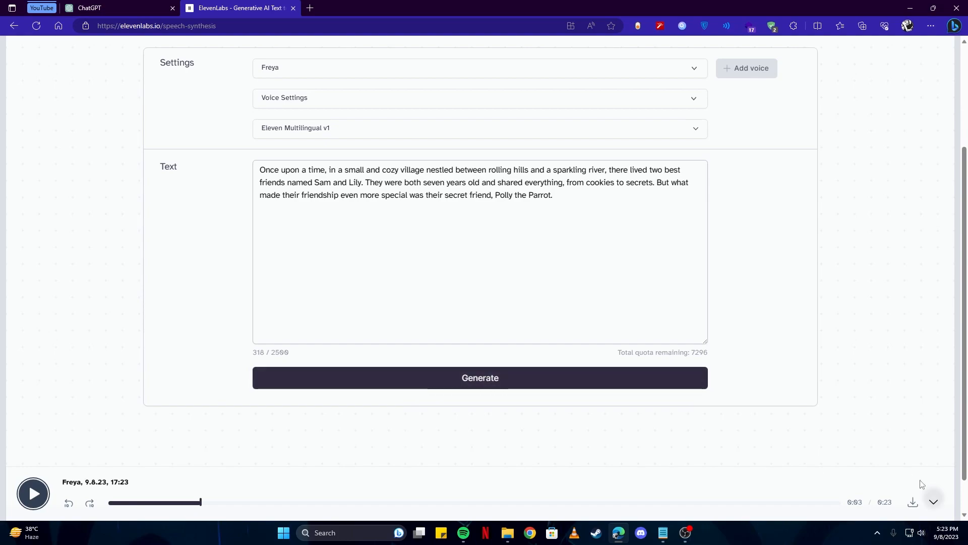
Download the generated narration as an MP3 named 1 into a new "animated video" folder inside Downloads
{"action": "left_click", "coordinate": [913, 502]}
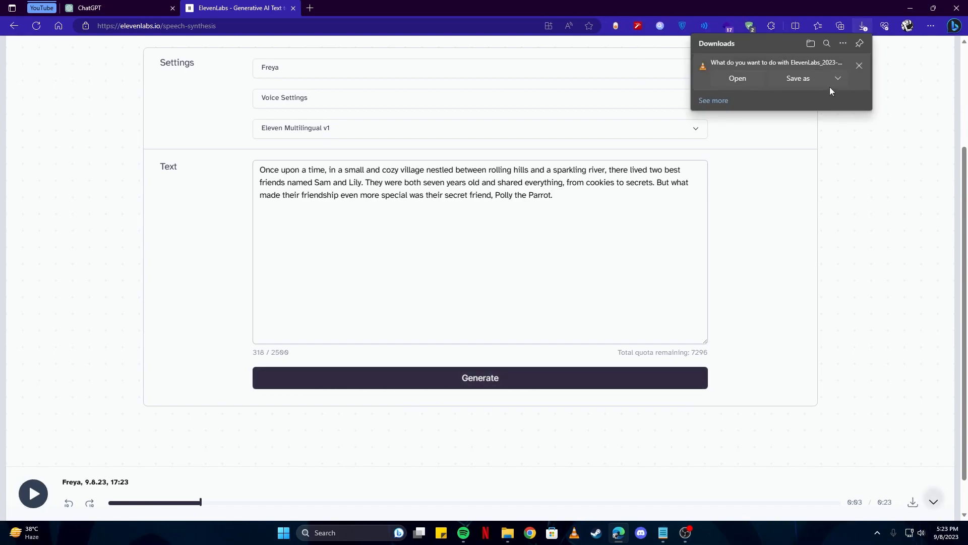
{"action": "left_click", "coordinate": [792, 79]}
{"action": "type", "text": "animated video"}
{"action": "key", "text": "Return"}
{"action": "key", "text": "Return"}
{"action": "left_click", "coordinate": [408, 346]}
{"action": "type", "text": "1"}
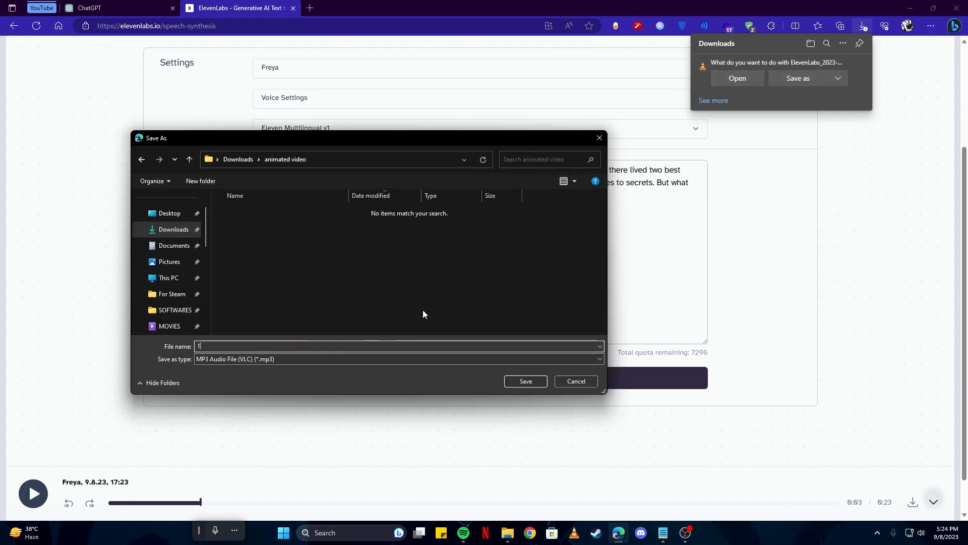
{"action": "left_click", "coordinate": [525, 381]}
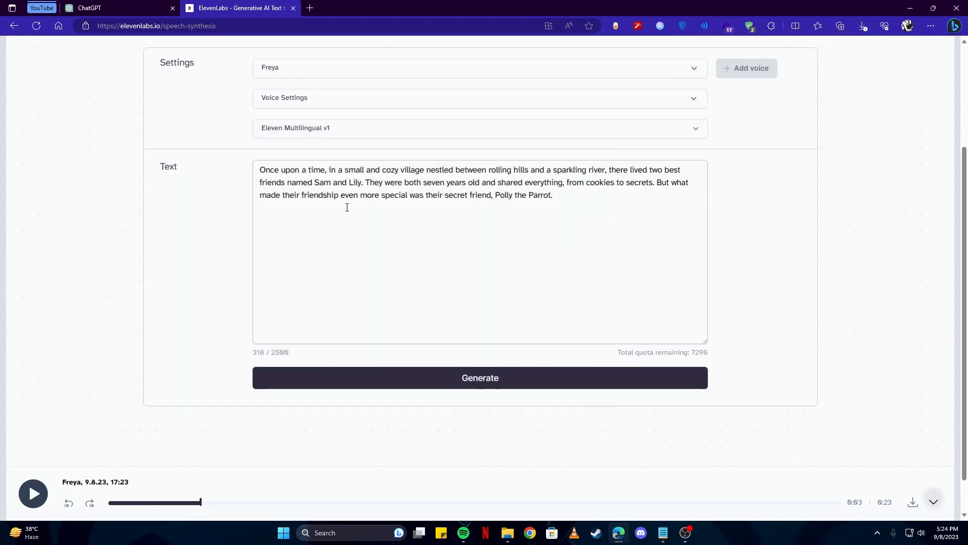
Switch to ChatGPT, review the story, request a prompt for creating a video from it, and have the prompt made shorter
{"action": "left_click", "coordinate": [123, 6]}
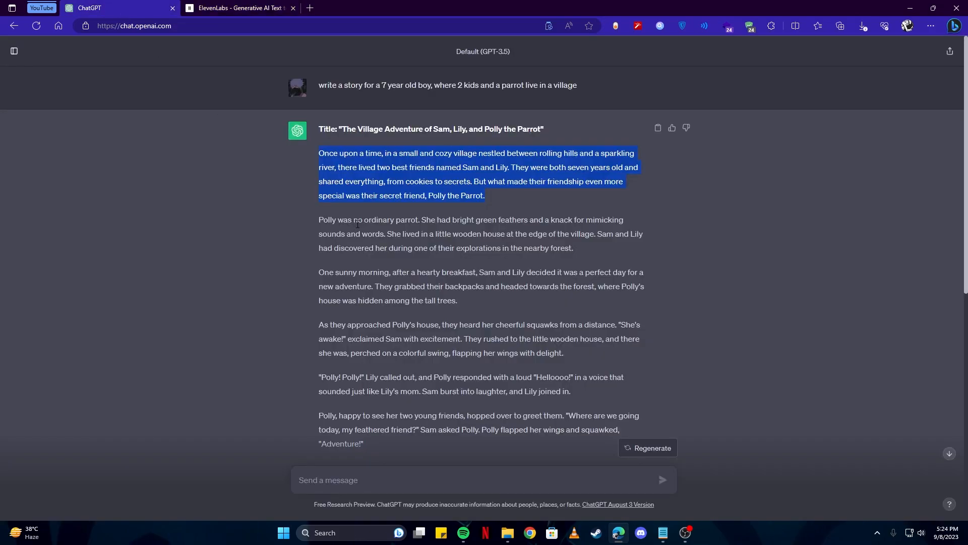
{"action": "scroll", "coordinate": [364, 227], "scroll_direction": "down", "scroll_amount": 2}
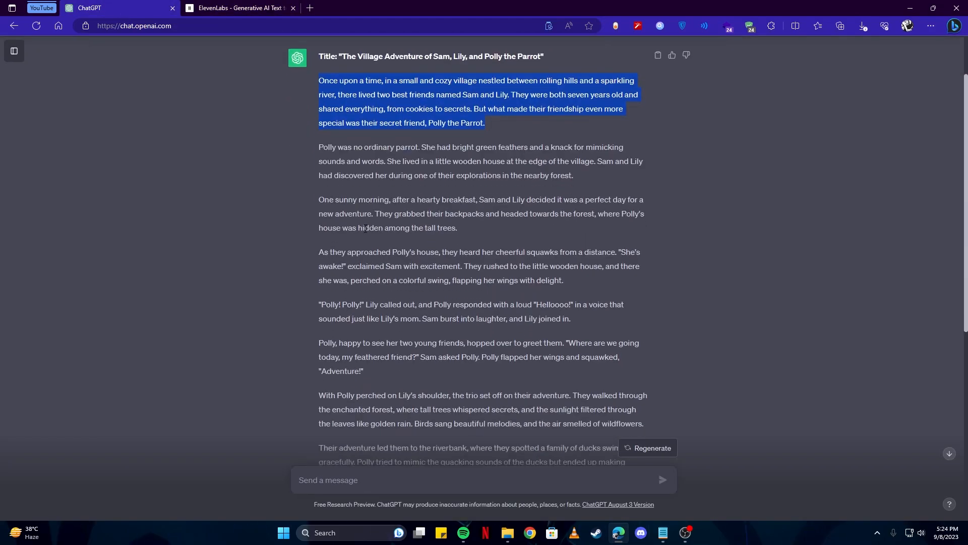
{"action": "scroll", "coordinate": [365, 228], "scroll_direction": "down", "scroll_amount": 2}
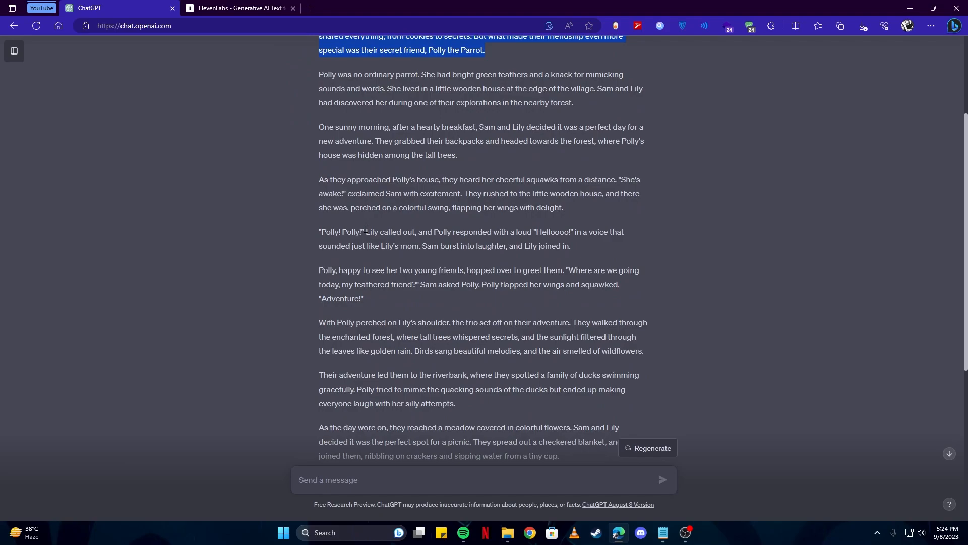
{"action": "scroll", "coordinate": [366, 228], "scroll_direction": "up", "scroll_amount": 4}
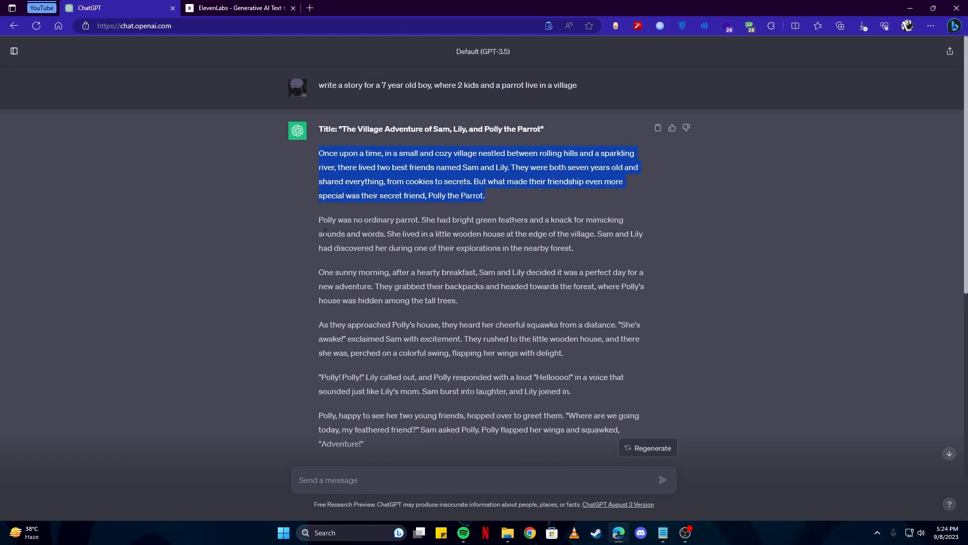
{"action": "left_click_drag", "start_coordinate": [324, 130], "coordinate": [440, 273]}
{"action": "left_click", "coordinate": [318, 132]}
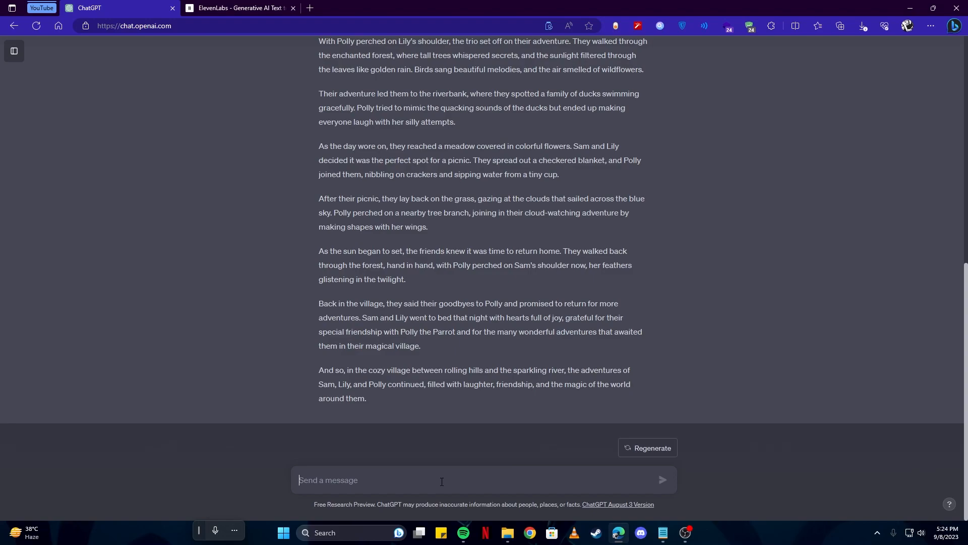
{"action": "type", "text": "for the story you have provided, could you "}
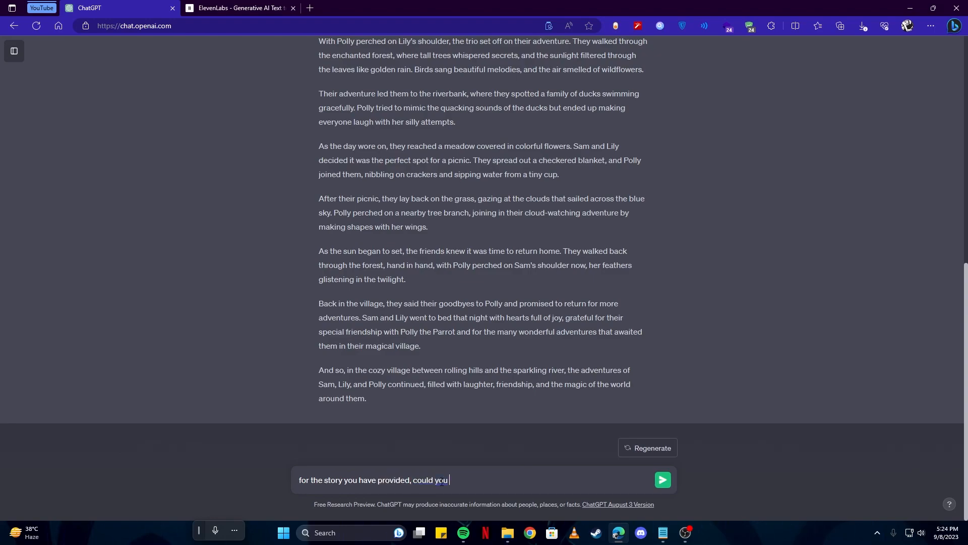
{"action": "type", "text": "generate a prompt, that I can use to cr"}
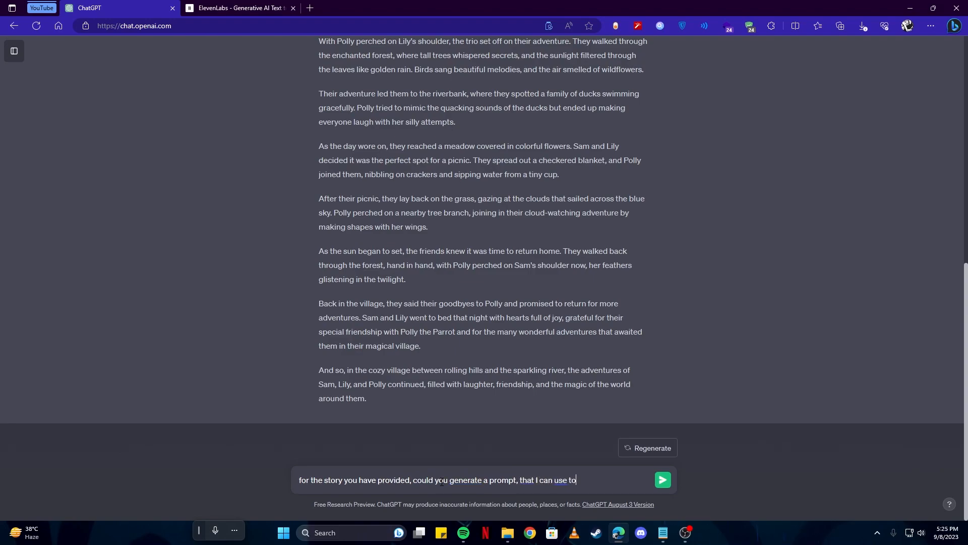
{"action": "type", "text": "eate a video"}
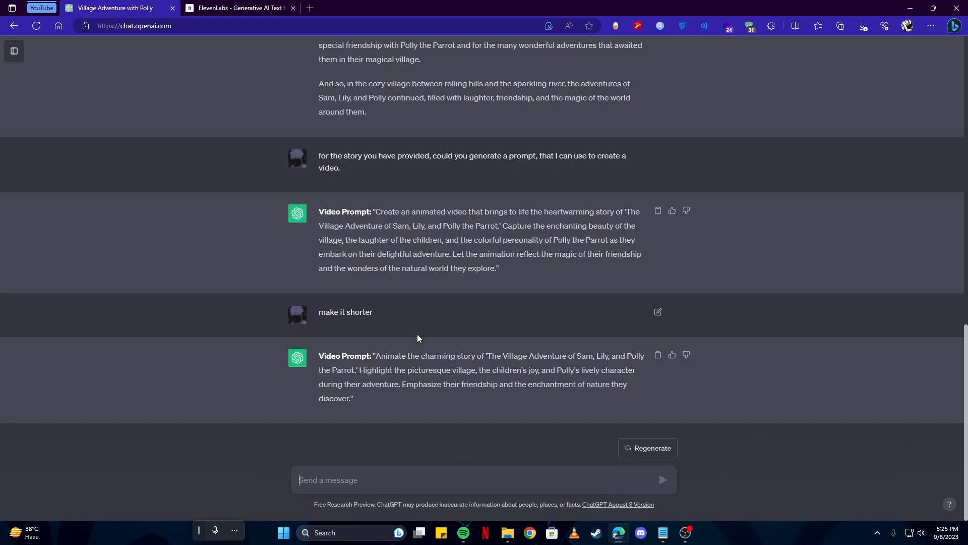
Open Runway in a new browser tab and start its Gen-2 Text/Image to Video tool
{"action": "key", "text": "ctrl+t"}
{"action": "type", "text": "runwa"}
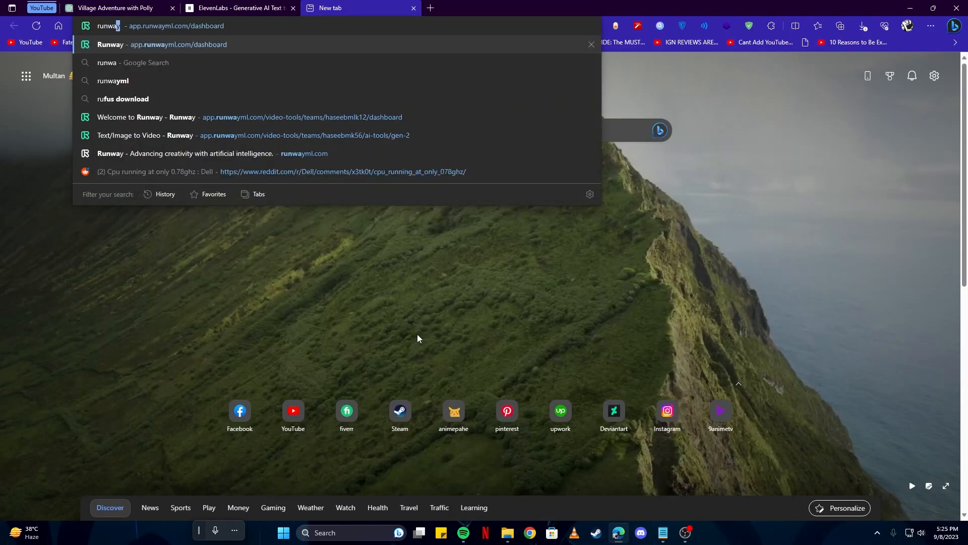
{"action": "key", "text": "Return"}
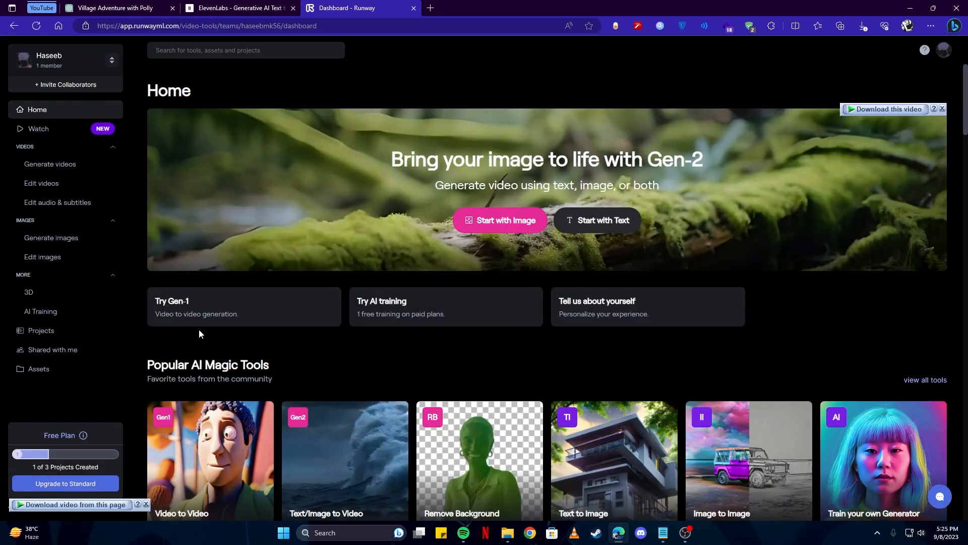
{"action": "left_click", "coordinate": [61, 166]}
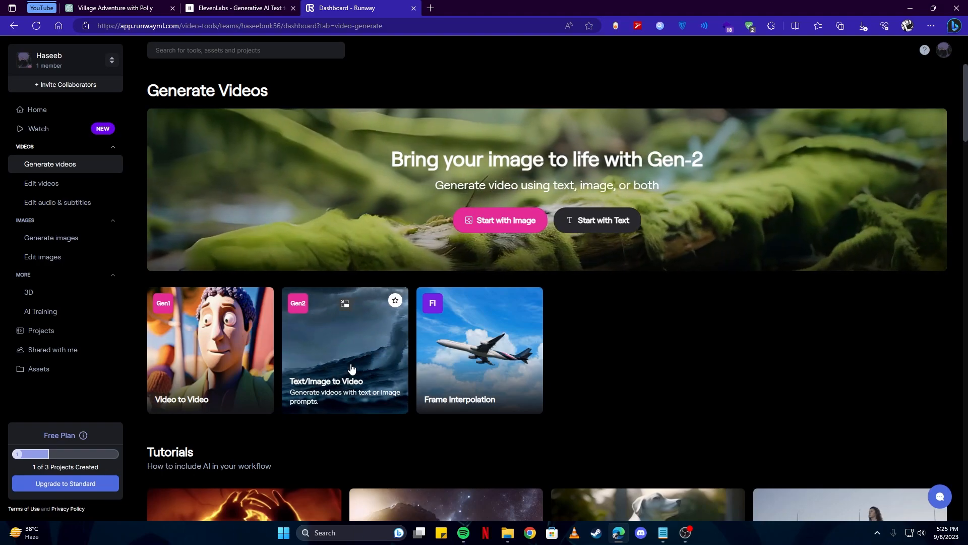
{"action": "left_click", "coordinate": [360, 368]}
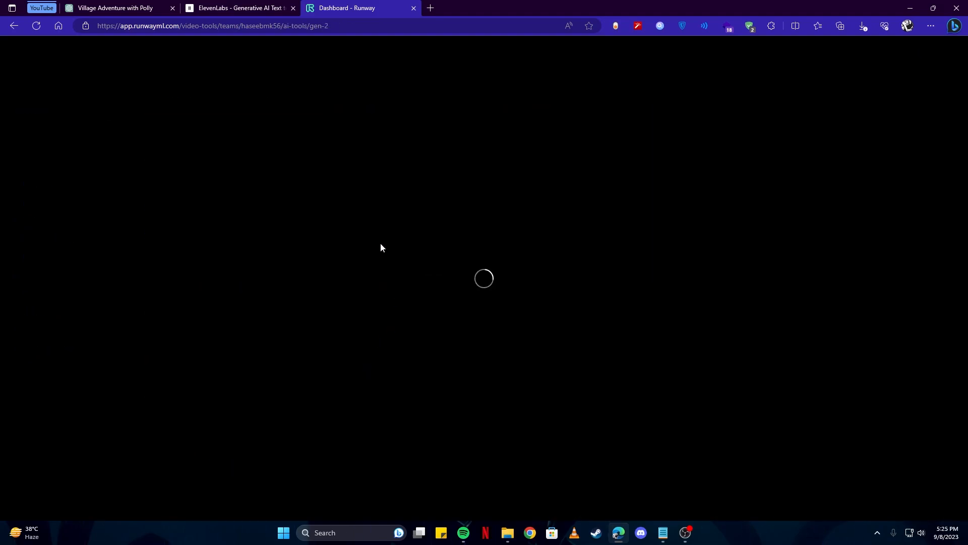
Copy the shortened video prompt from ChatGPT into Runway's text-only prompt and generate the video with motion 5
{"action": "left_click", "coordinate": [123, 7]}
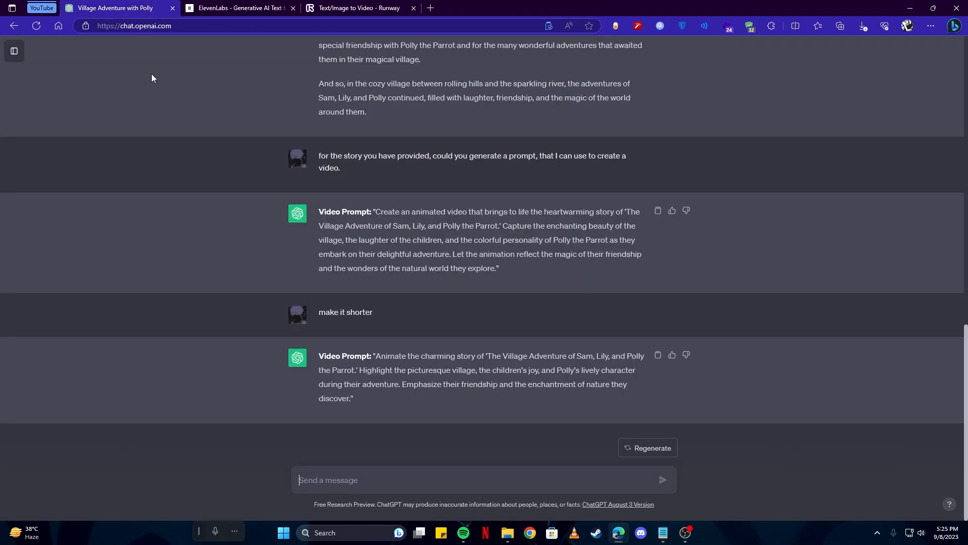
{"action": "left_click_drag", "start_coordinate": [376, 355], "coordinate": [352, 399]}
{"action": "key", "text": "ctrl+c"}
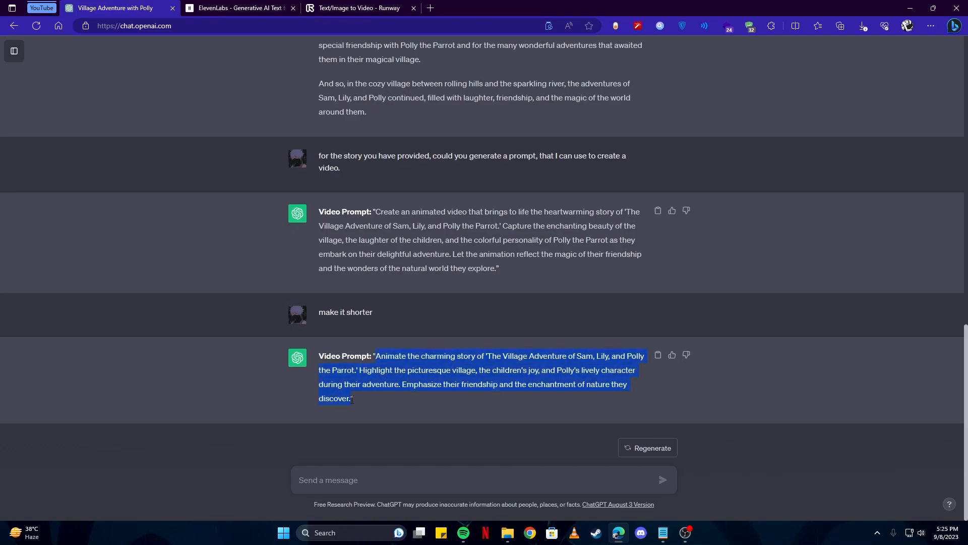
{"action": "left_click", "coordinate": [359, 8]}
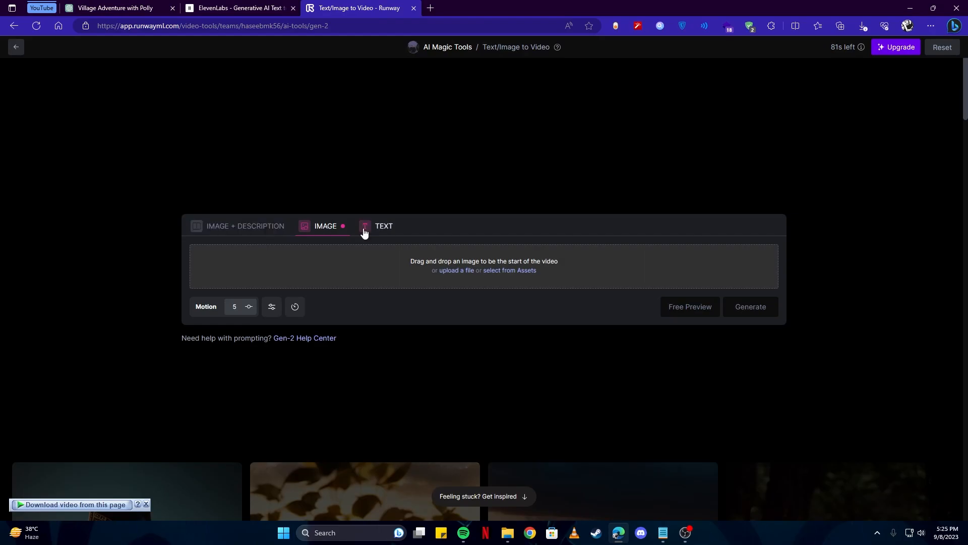
{"action": "left_click", "coordinate": [364, 230]}
{"action": "left_click", "coordinate": [261, 273]}
{"action": "key", "text": "ctrl+v"}
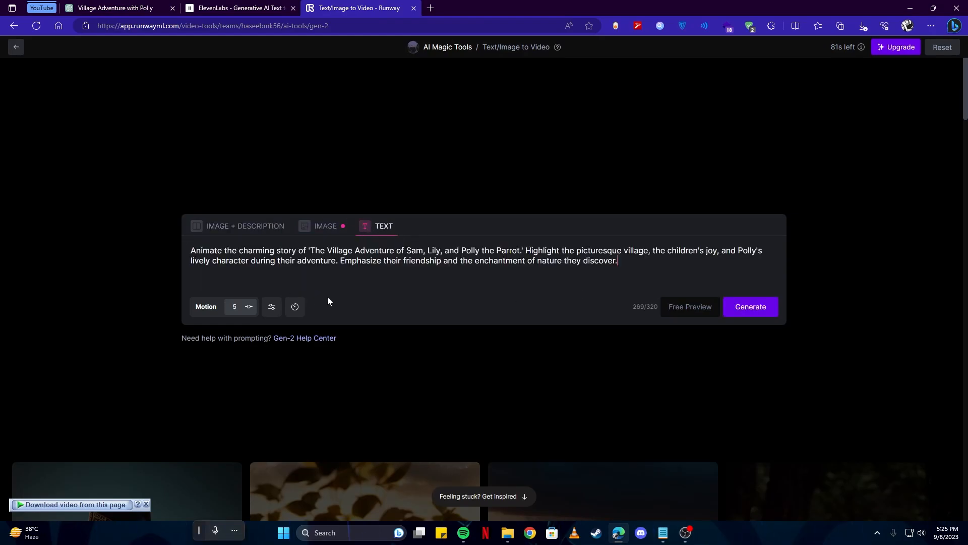
{"action": "left_click", "coordinate": [751, 314]}
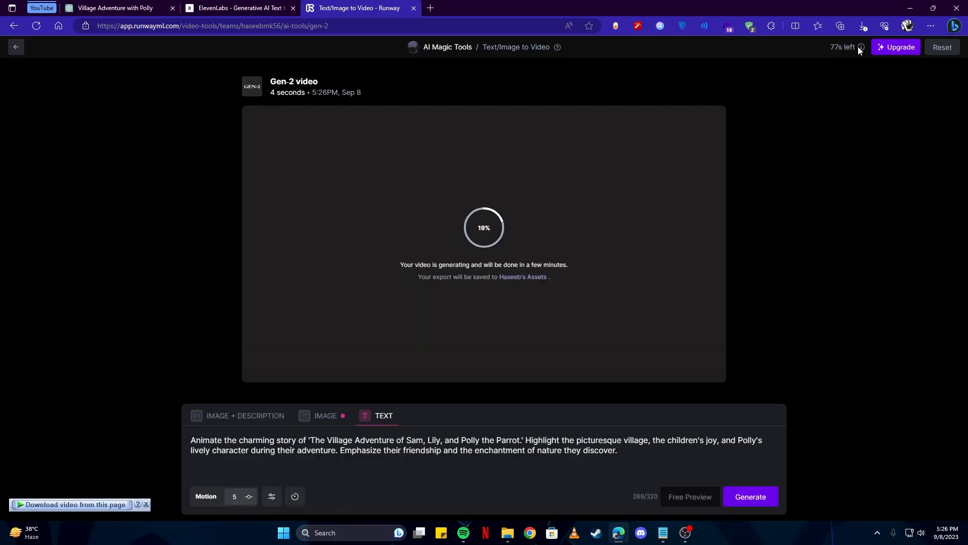
Play the generated Gen-2 video to check the result
{"action": "mouse_move", "coordinate": [858, 46]}
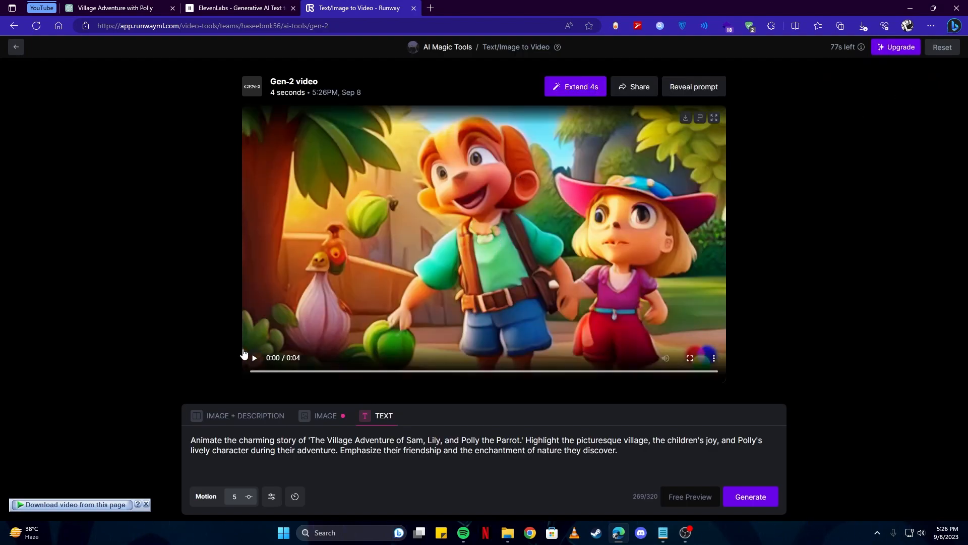
{"action": "left_click", "coordinate": [254, 358]}
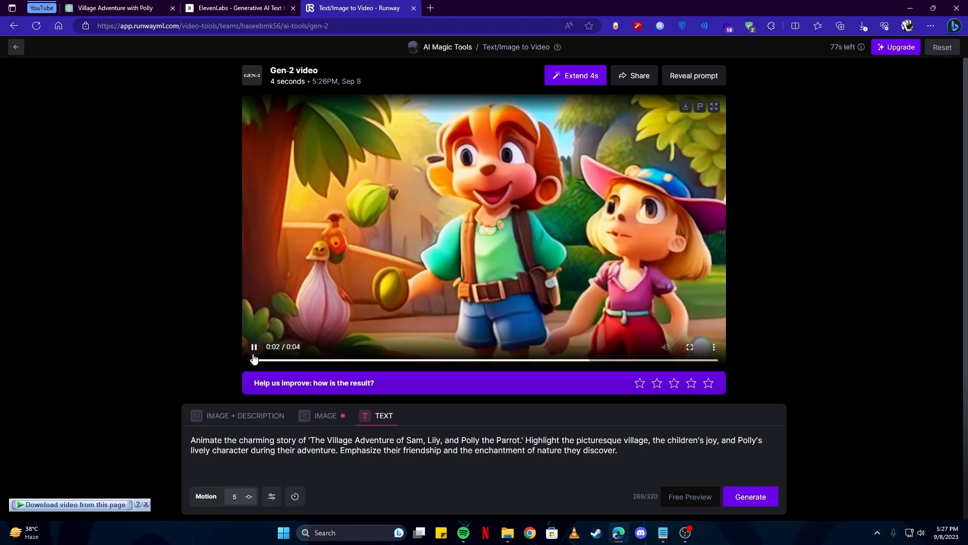
Open leonardo.ai in a new browser tab and launch its app as a whitelisted user
{"action": "left_click", "coordinate": [430, 7]}
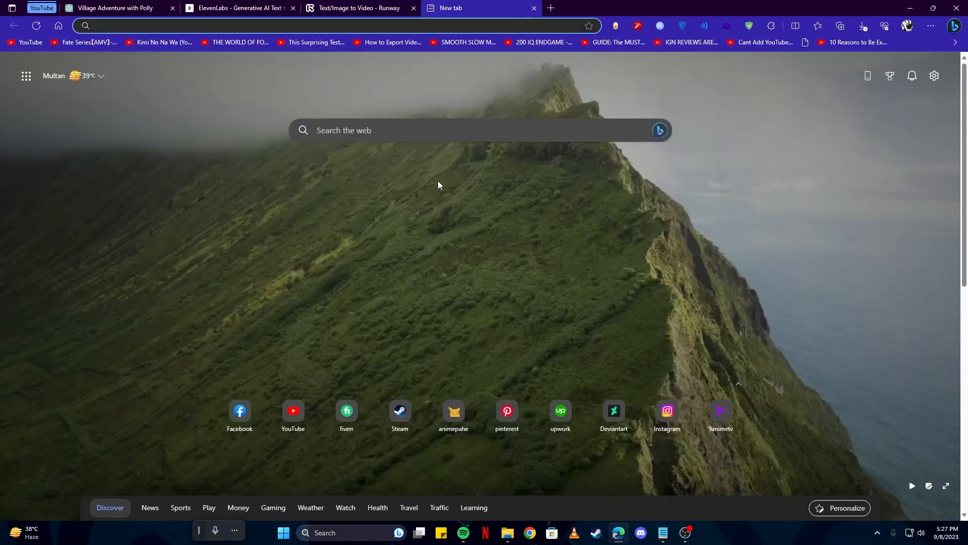
{"action": "type", "text": "leonardo.ai"}
{"action": "key", "text": "Return"}
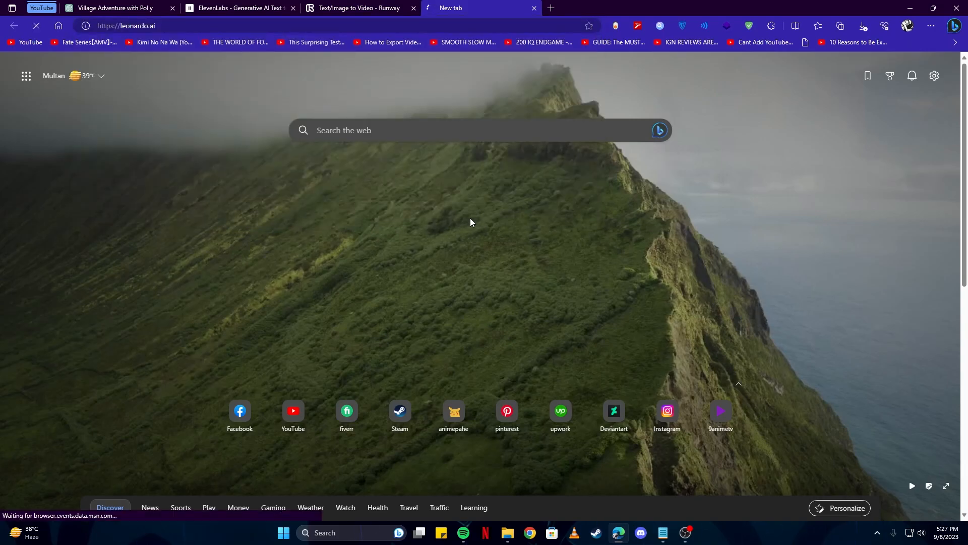
{"action": "left_click", "coordinate": [139, 6]}
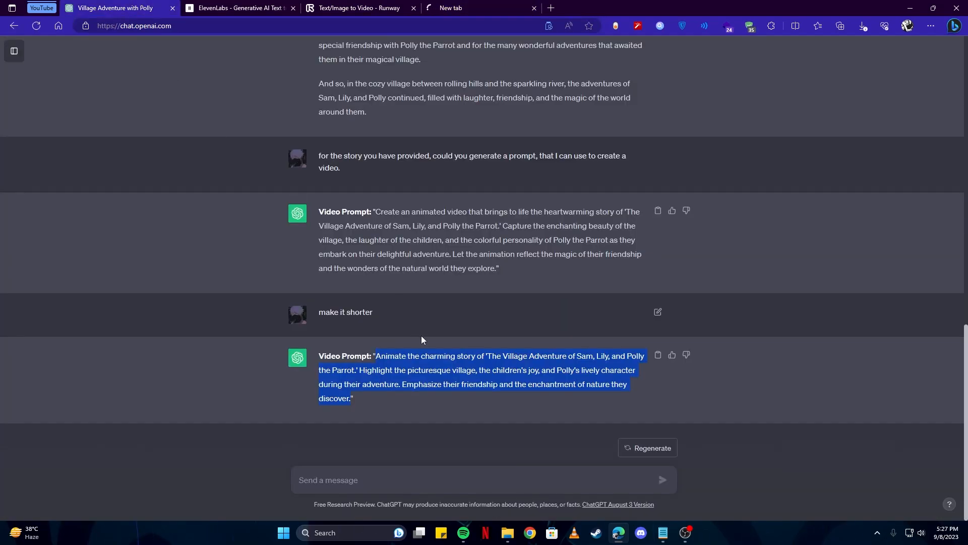
{"action": "left_click", "coordinate": [367, 7]}
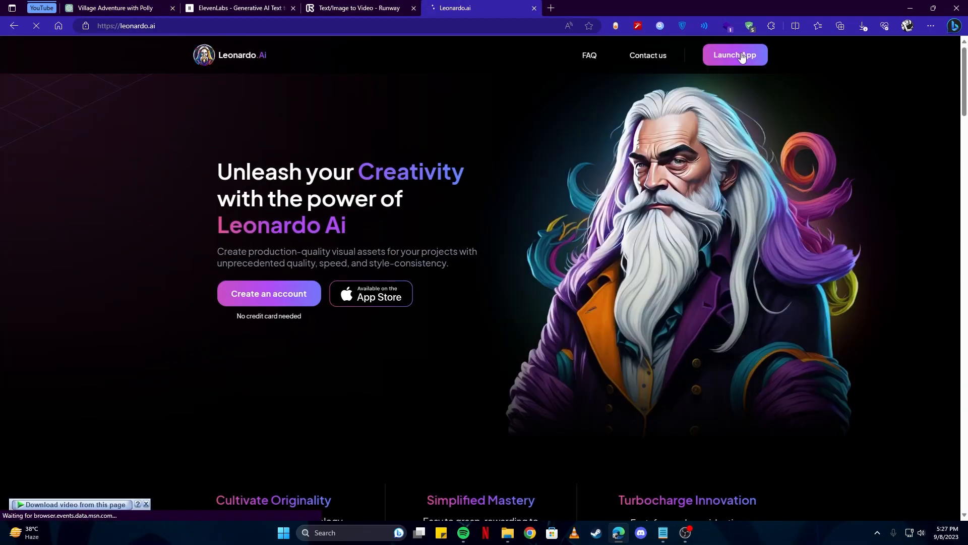
{"action": "left_click", "coordinate": [740, 55]}
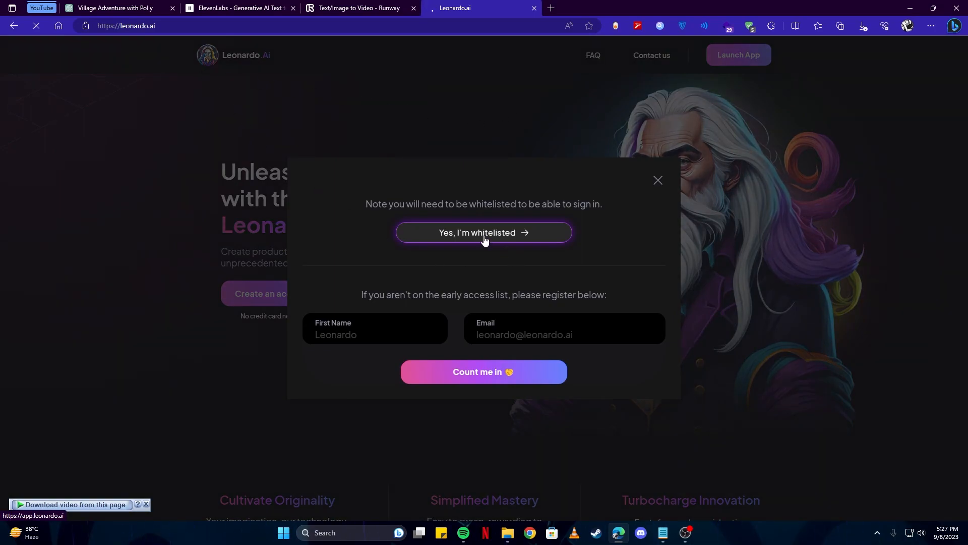
{"action": "left_click", "coordinate": [524, 246]}
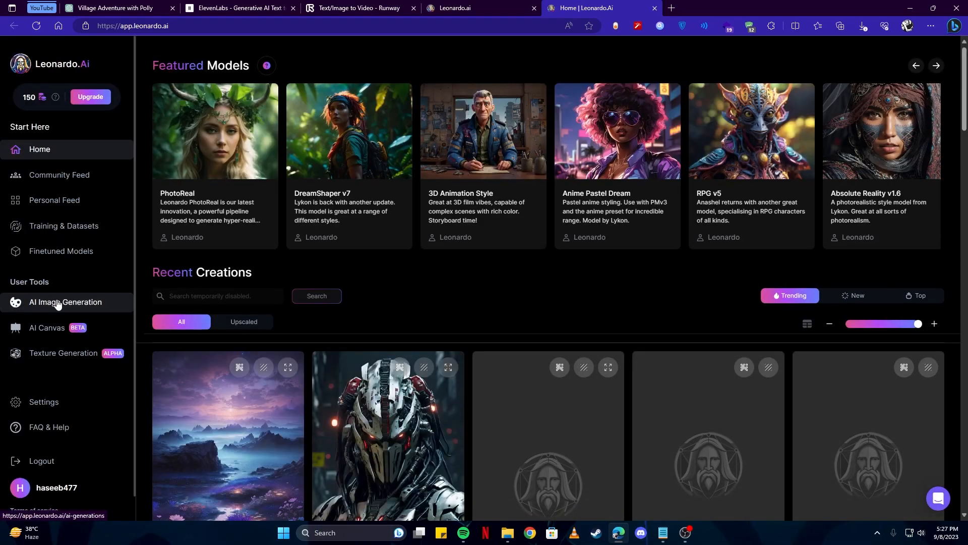
In AI Image Generation, replace the prompt with the shortened ChatGPT video prompt and generate four 512 × 512 images with Stable Diffusion 1.5
{"action": "left_click", "coordinate": [58, 302]}
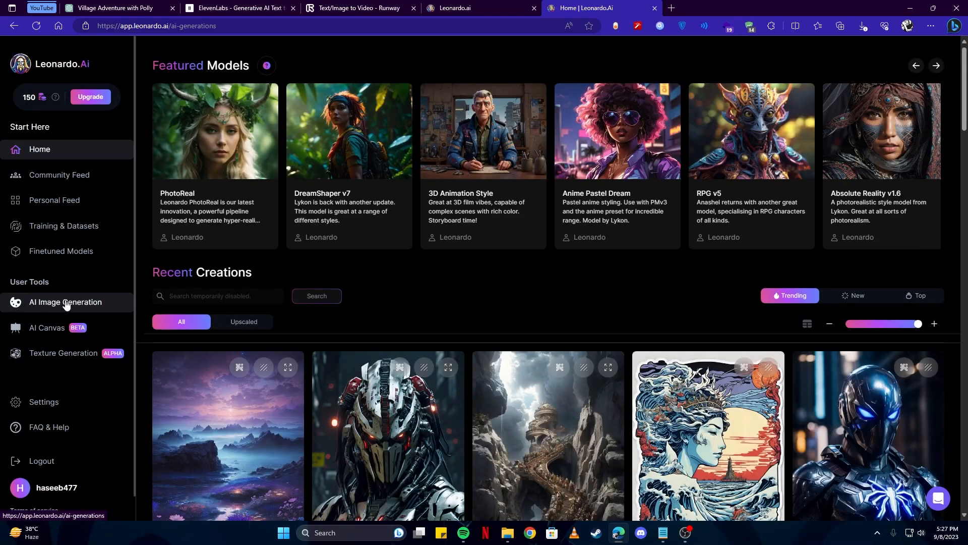
{"action": "triple_click", "coordinate": [386, 110]}
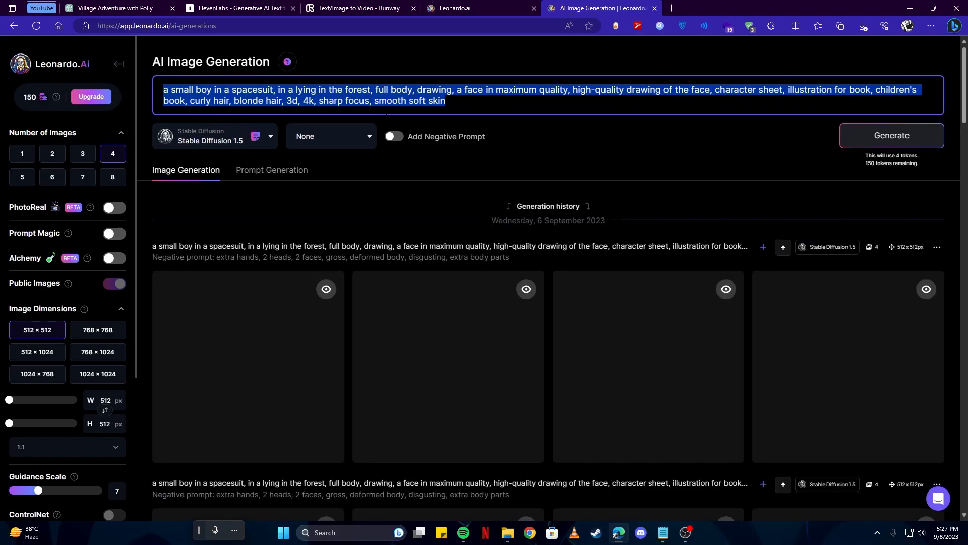
{"action": "type", "text": "Animate the charming story of 'The Village Adventure of Sam, Lily, and Polly the Parrot.' Highlight the picturesque village, the children's joy, and Polly's lively character during their adventure. Emphasize their friendship and the enchantment of nature they discover."}
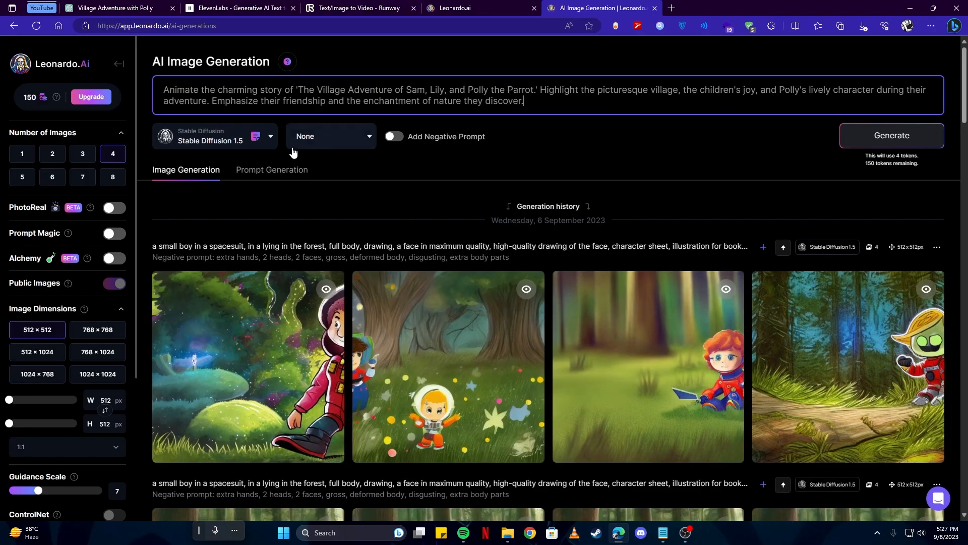
{"action": "left_click", "coordinate": [262, 144]}
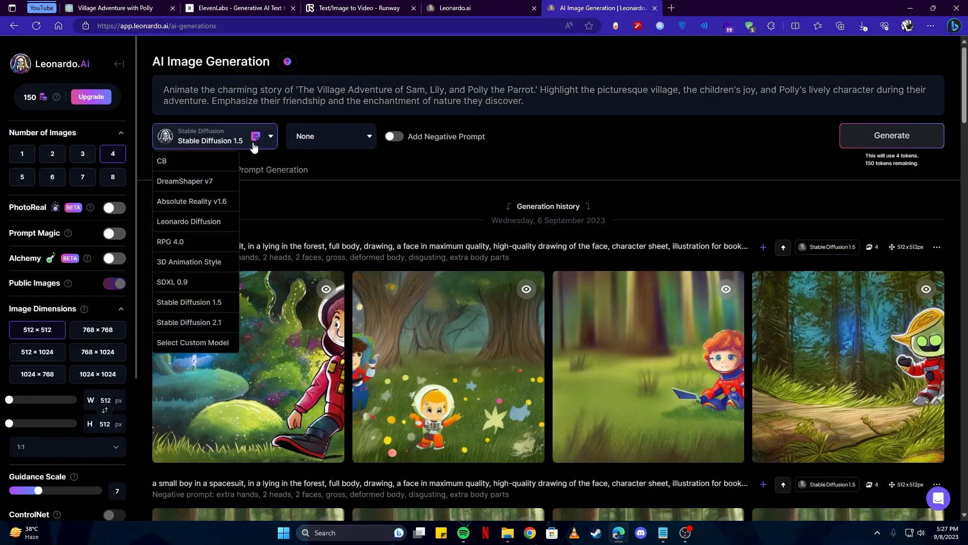
{"action": "left_click", "coordinate": [328, 162]}
{"action": "left_click", "coordinate": [888, 145]}
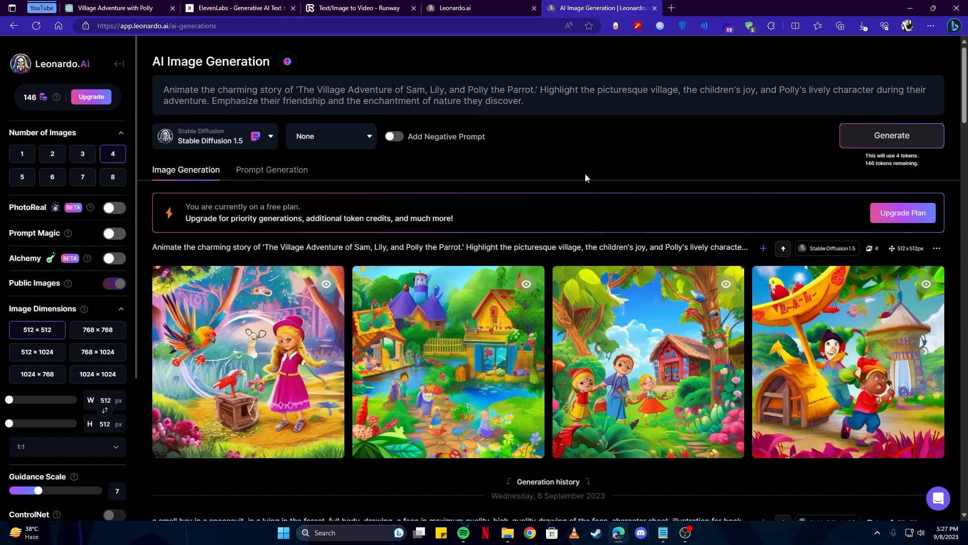
Set the image aspect ratio to 16:9 in the generation settings
{"action": "scroll", "coordinate": [76, 353], "scroll_direction": "down", "scroll_amount": 4}
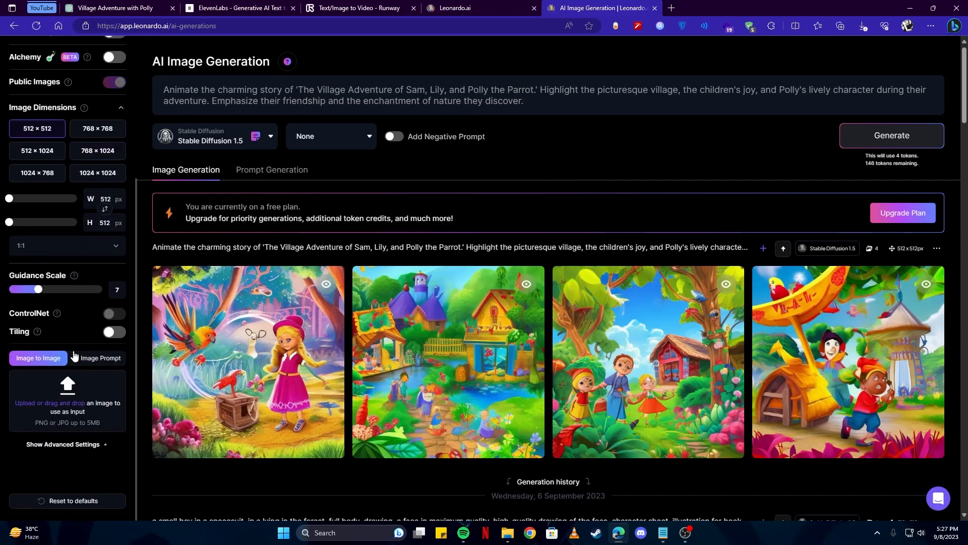
{"action": "scroll", "coordinate": [67, 374], "scroll_direction": "up", "scroll_amount": 3}
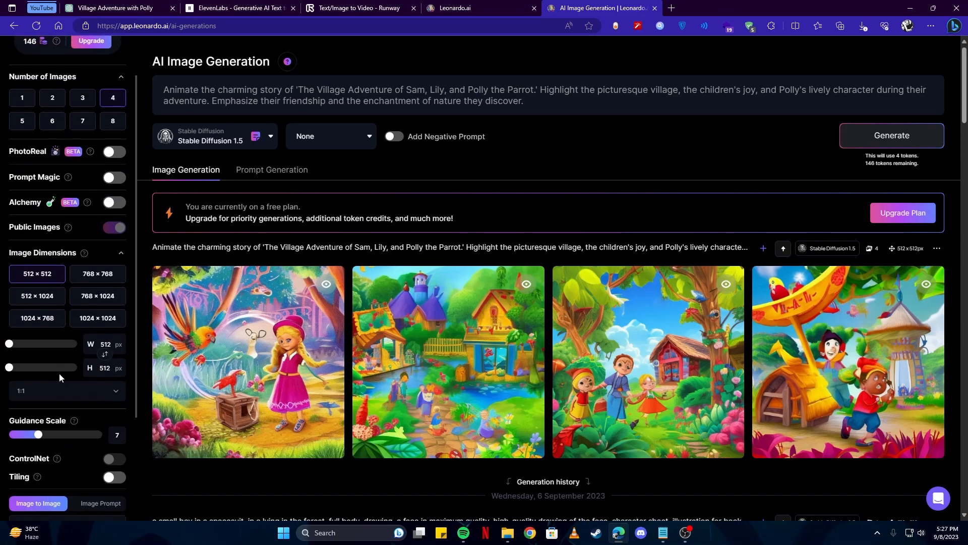
{"action": "left_click", "coordinate": [56, 391]}
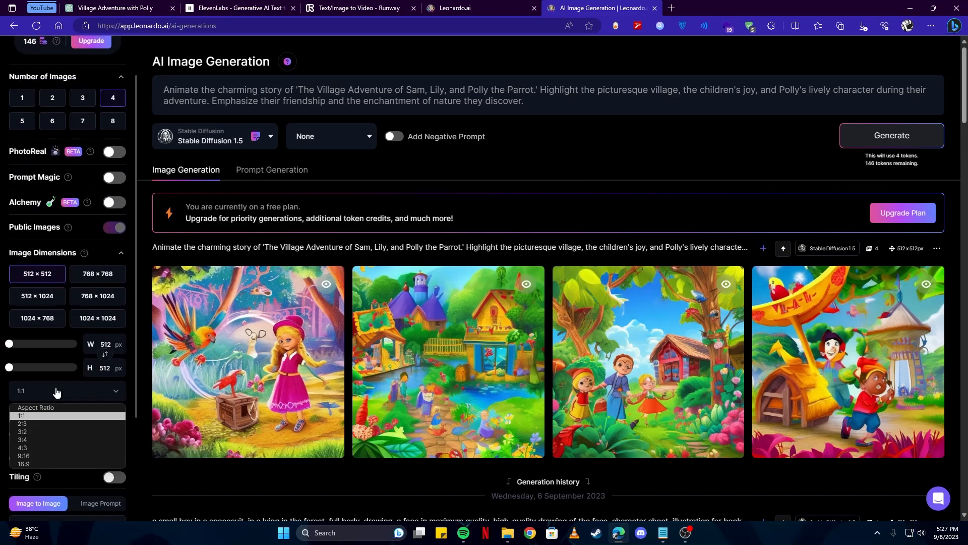
{"action": "left_click", "coordinate": [27, 464]}
Choose the 3D Animation Style model, add "4k render, high quality" to the end of the prompt, and generate the images
{"action": "left_click", "coordinate": [214, 140]}
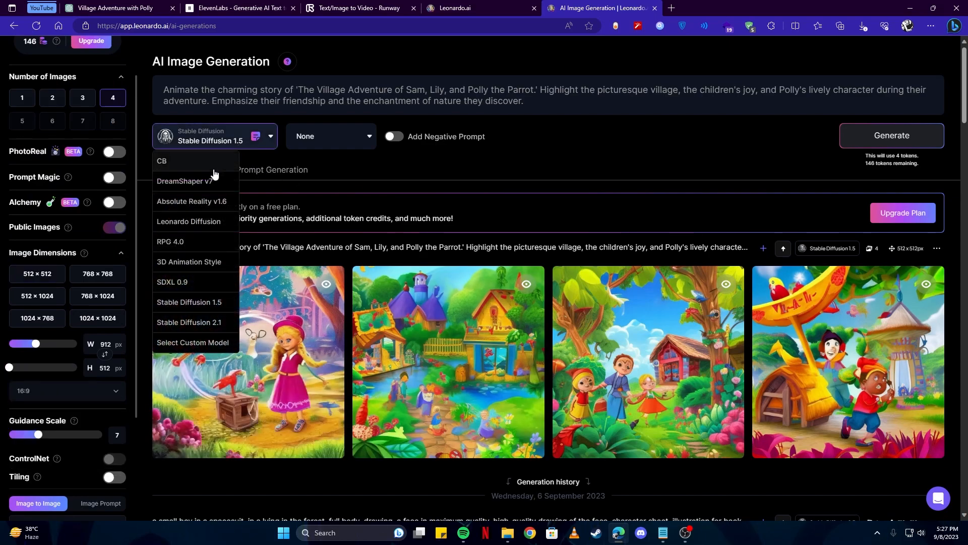
{"action": "left_click", "coordinate": [192, 262]}
{"action": "left_click", "coordinate": [544, 90]}
{"action": "key", "text": "super+h"}
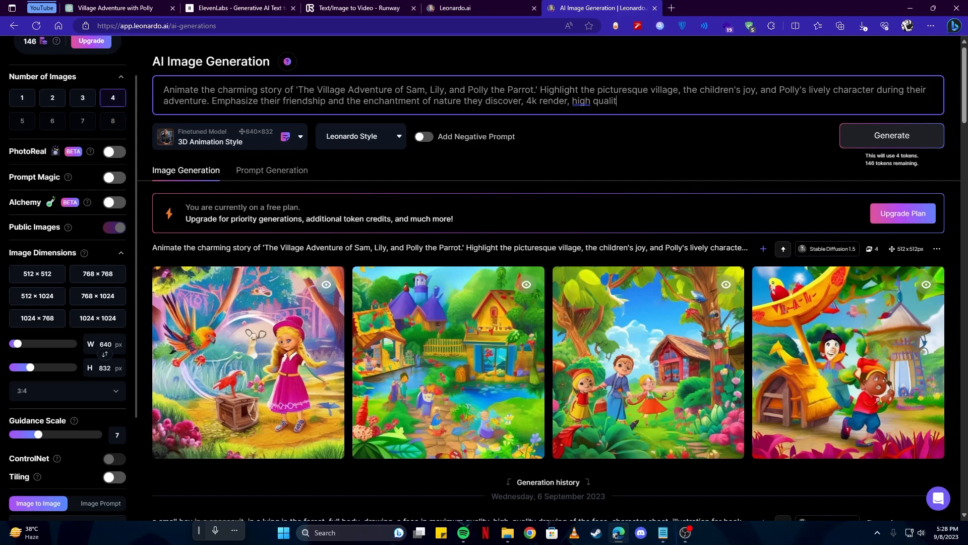
{"action": "left_click", "coordinate": [908, 135]}
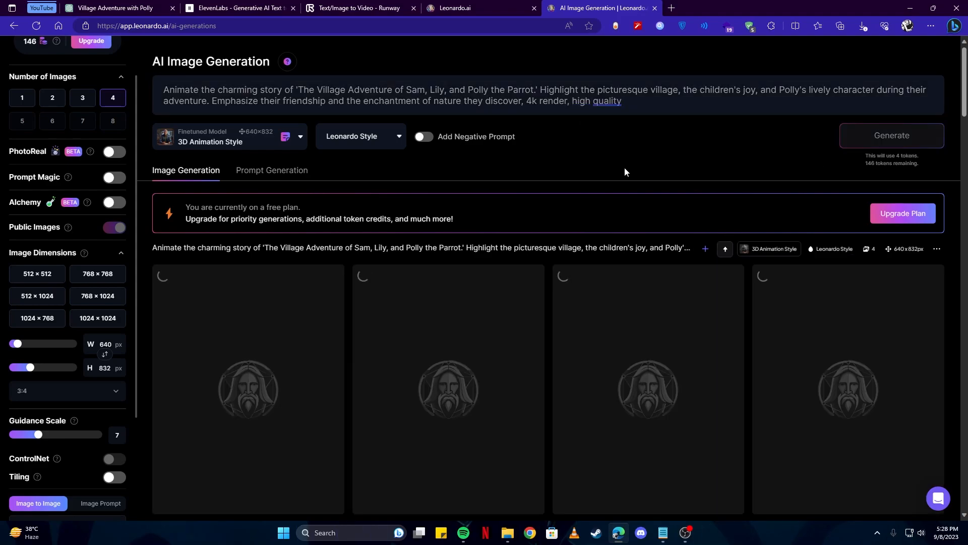
Review the new images and download the blue house image as a JPG into the "animated video" folder
{"action": "scroll", "coordinate": [615, 162], "scroll_direction": "down", "scroll_amount": 3}
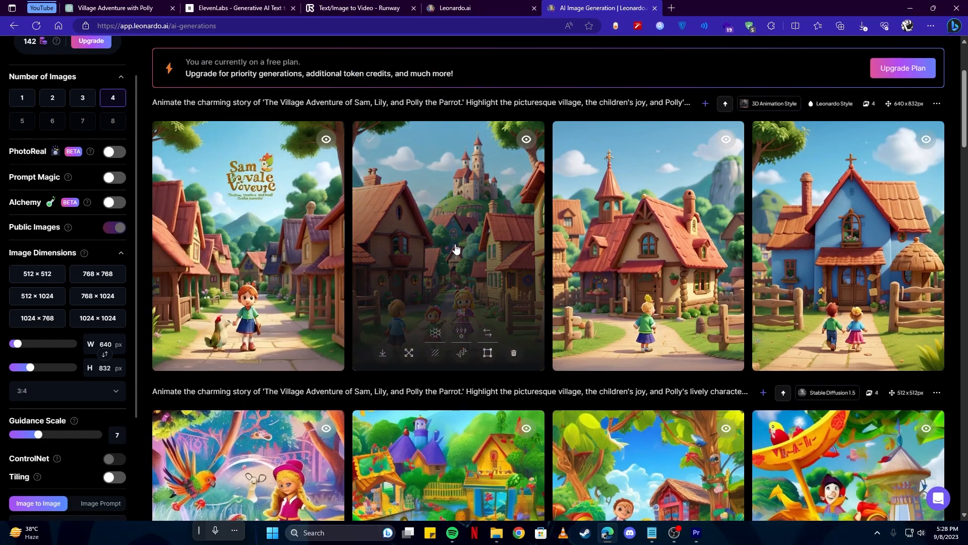
{"action": "scroll", "coordinate": [496, 444], "scroll_direction": "down", "scroll_amount": 3}
{"action": "scroll", "coordinate": [555, 318], "scroll_direction": "up", "scroll_amount": 3}
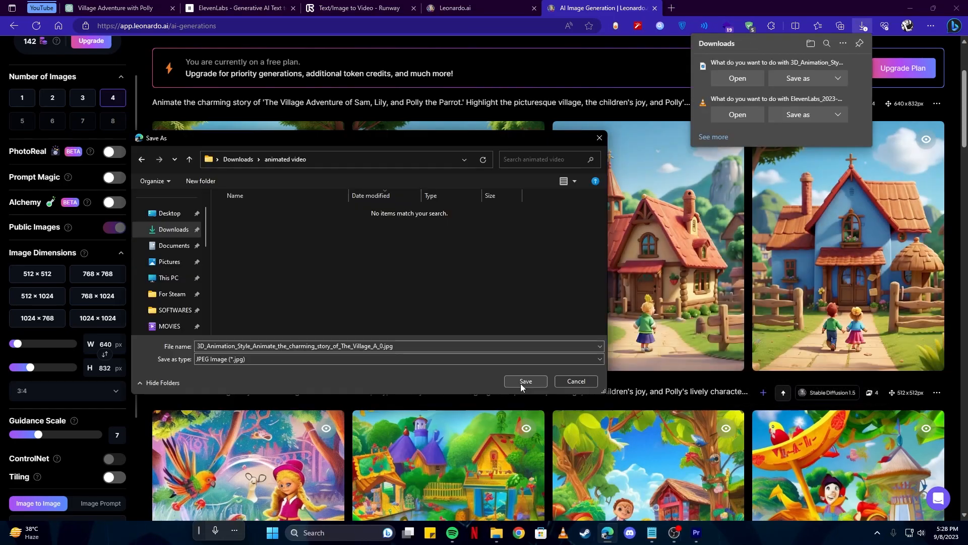
{"action": "left_click", "coordinate": [525, 382]}
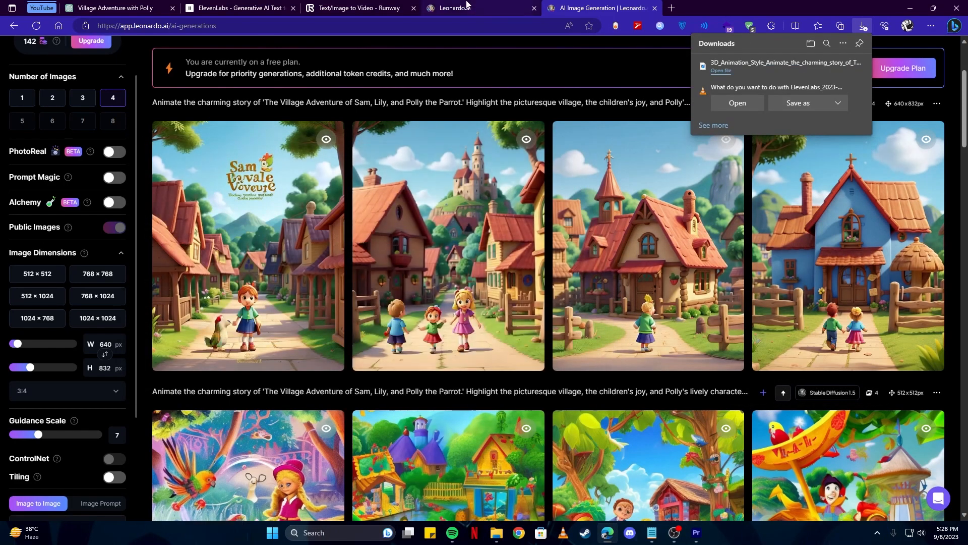
Return to Runway and download the text-generated Gen-2 video into the "animated video" folder
{"action": "left_click", "coordinate": [304, 7]}
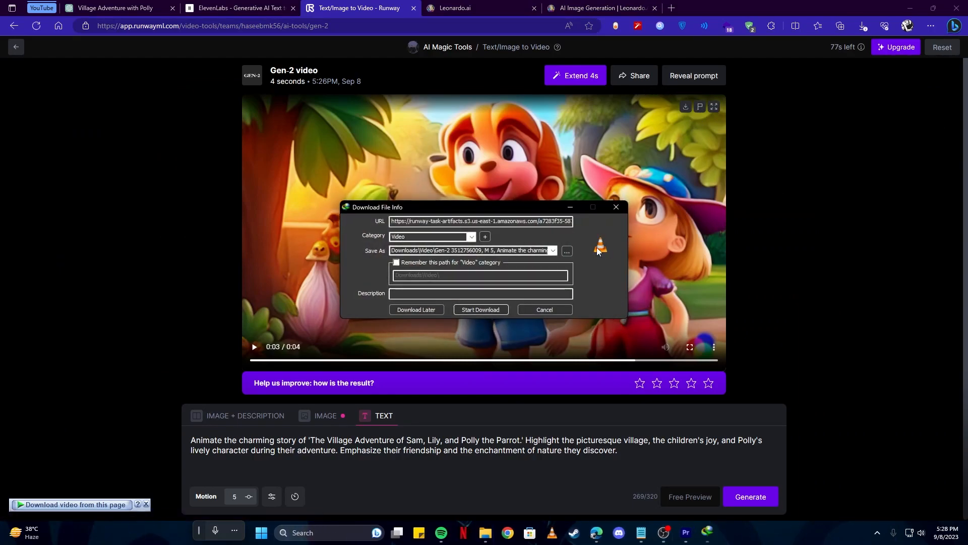
{"action": "left_click", "coordinate": [566, 250]}
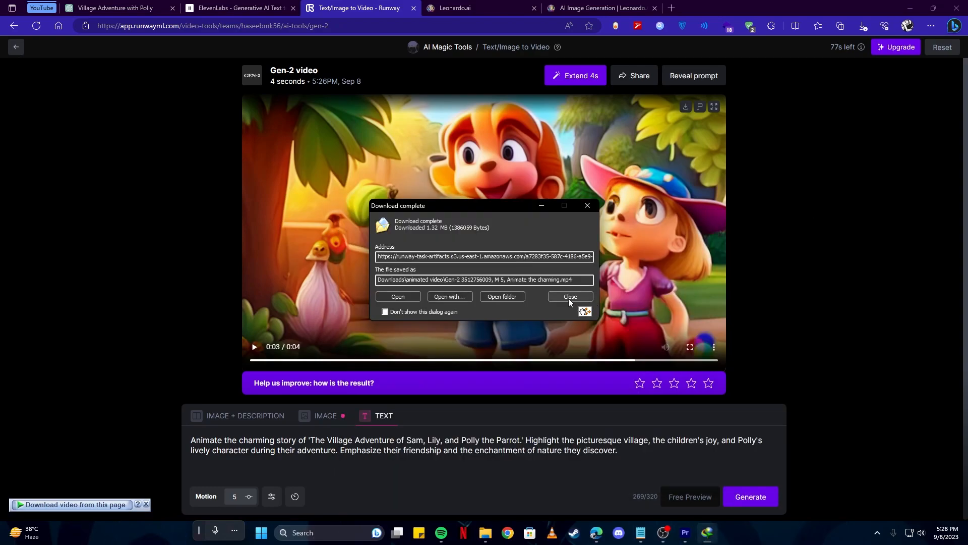
{"action": "left_click", "coordinate": [570, 300]}
Start a new Gen-2 Text/Image to Video session, upload the downloaded blue house image, and generate a video with motion 5
{"action": "key", "text": "alt+Left"}
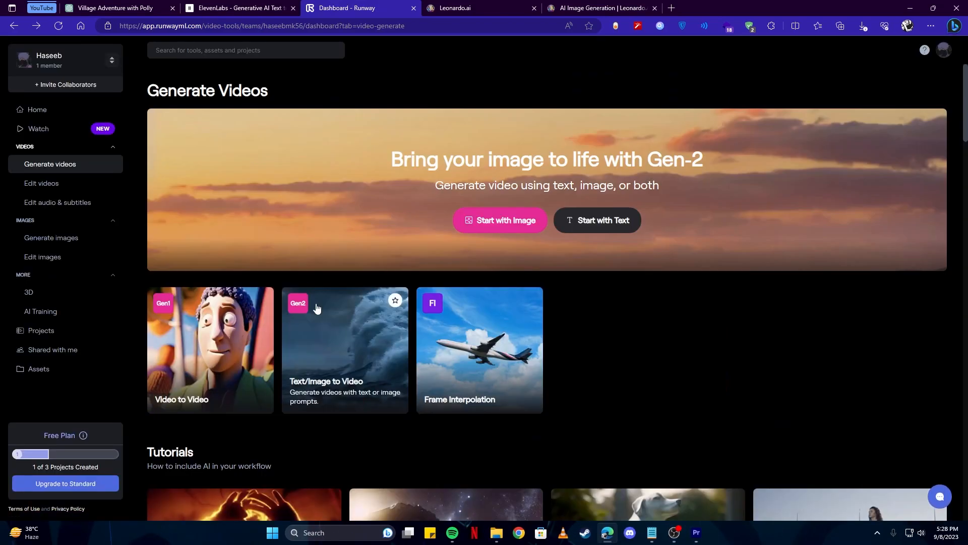
{"action": "left_click", "coordinate": [357, 324]}
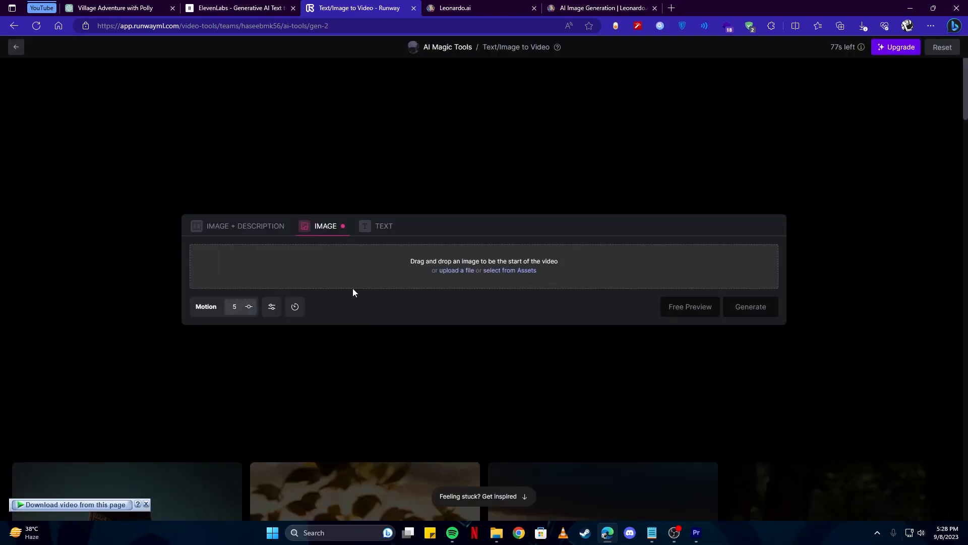
{"action": "left_click", "coordinate": [447, 277]}
{"action": "scroll", "coordinate": [184, 298], "scroll_direction": "up", "scroll_amount": 5}
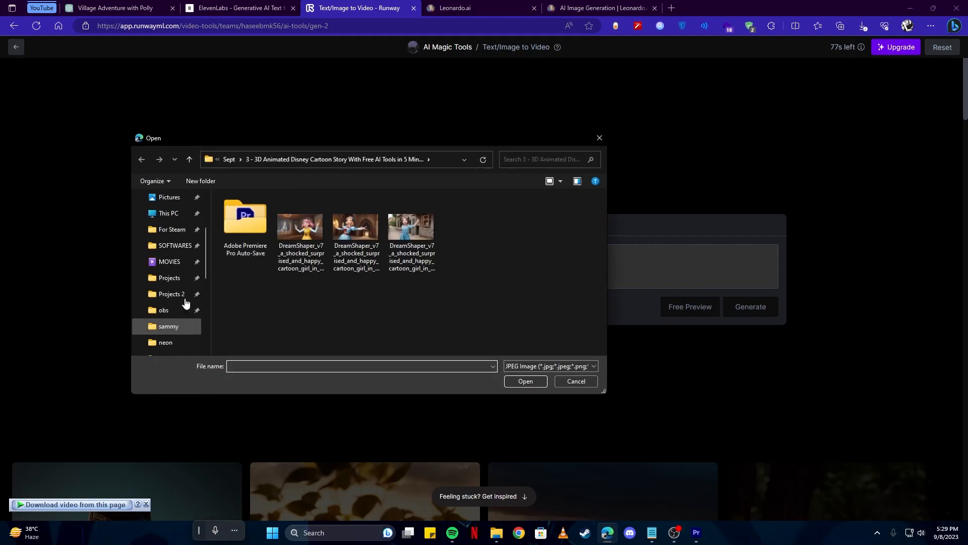
{"action": "left_click", "coordinate": [174, 261]}
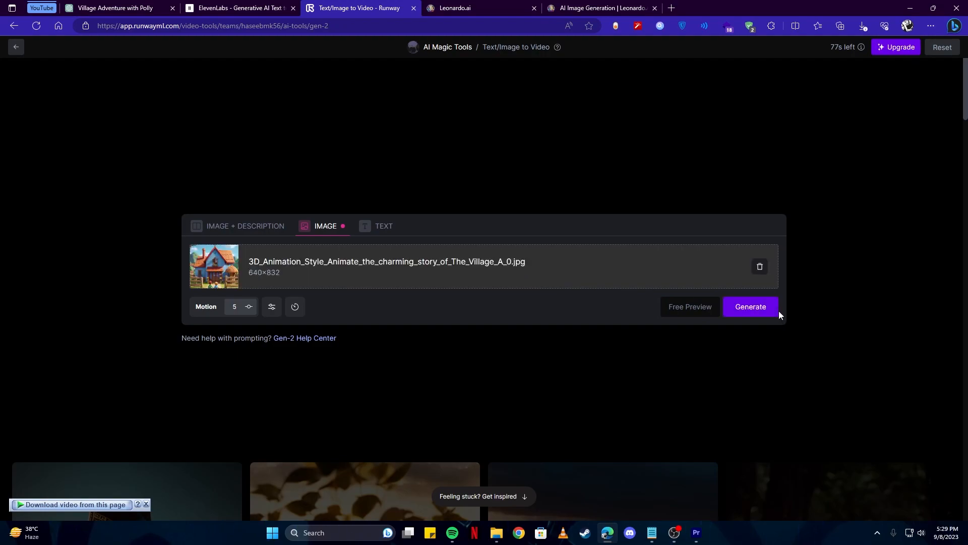
{"action": "left_click", "coordinate": [764, 312]}
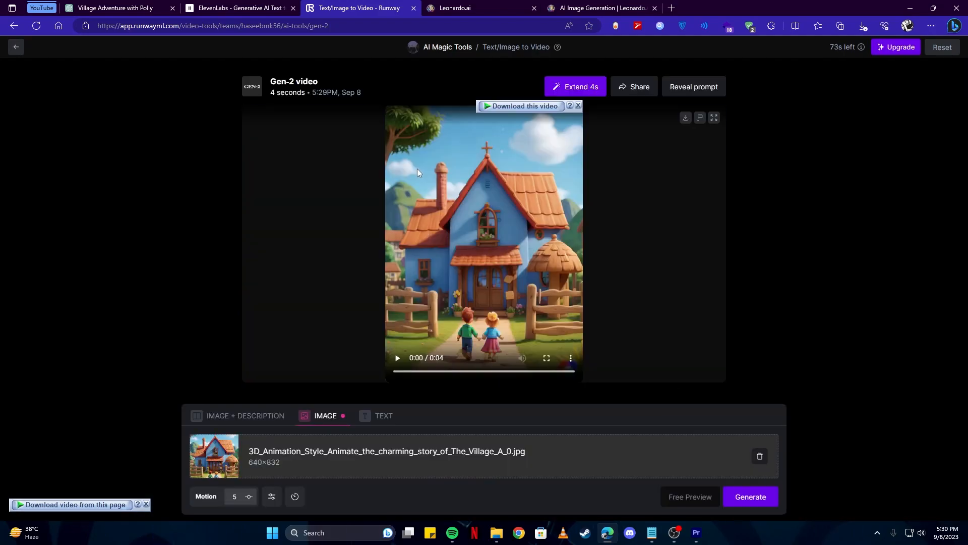
Play the blue house video and download it as an MP4 into the "animated video" folder
{"action": "left_click", "coordinate": [398, 357]}
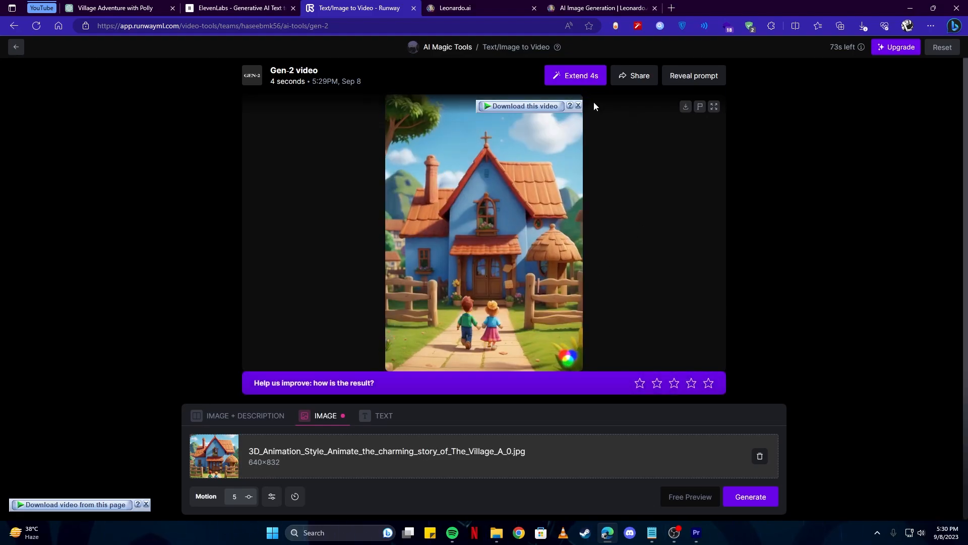
{"action": "left_click", "coordinate": [686, 107]}
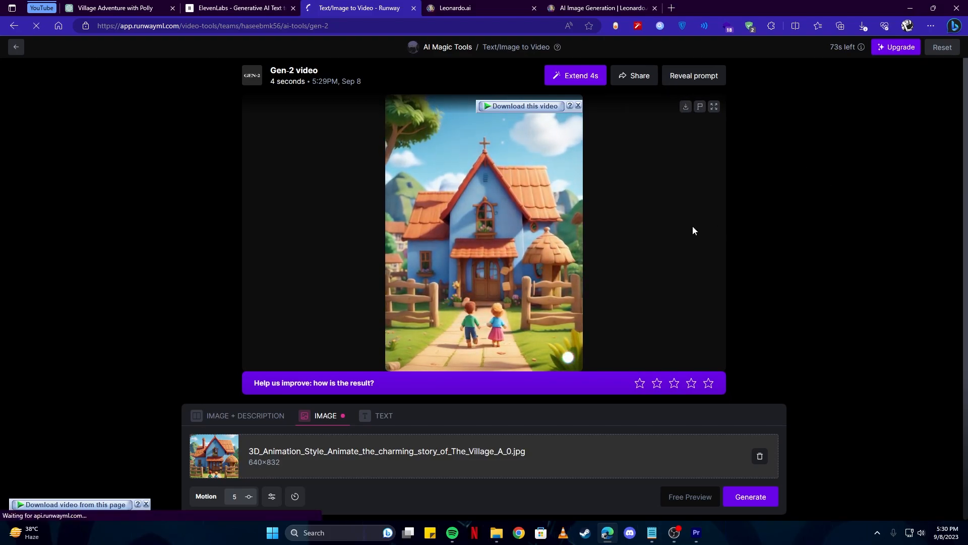
{"action": "left_click", "coordinate": [568, 251]}
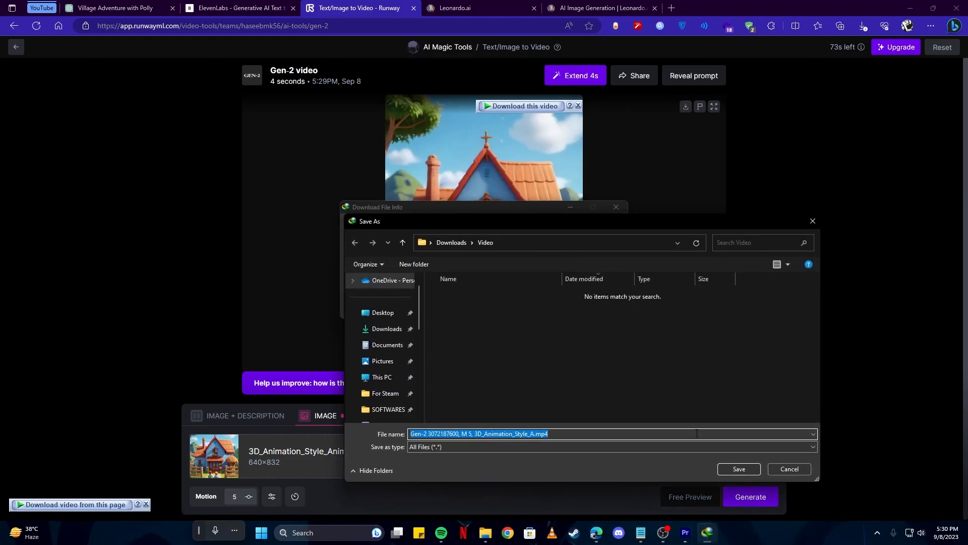
{"action": "left_click", "coordinate": [383, 328]}
{"action": "double_click", "coordinate": [628, 345]}
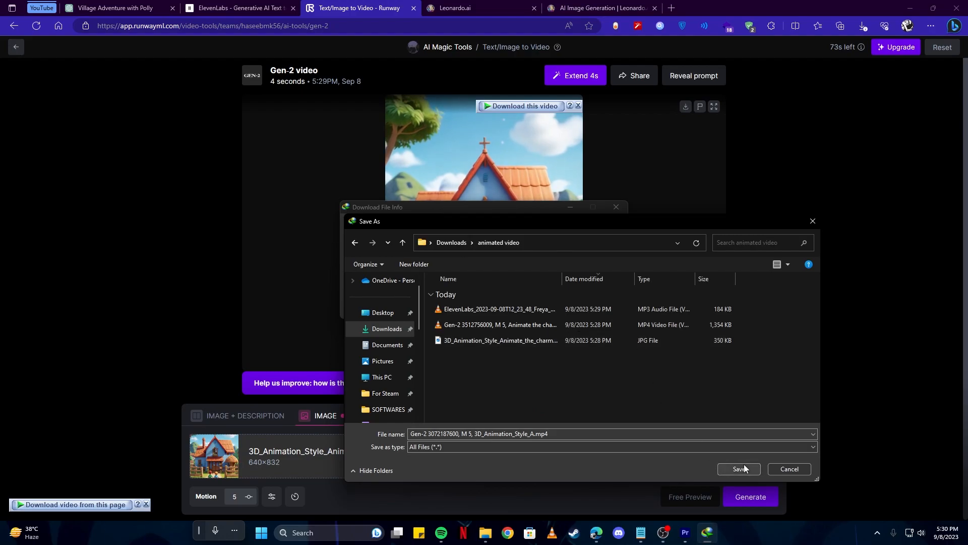
{"action": "left_click", "coordinate": [739, 469]}
{"action": "left_click", "coordinate": [464, 310]}
{"action": "left_click", "coordinate": [572, 298]}
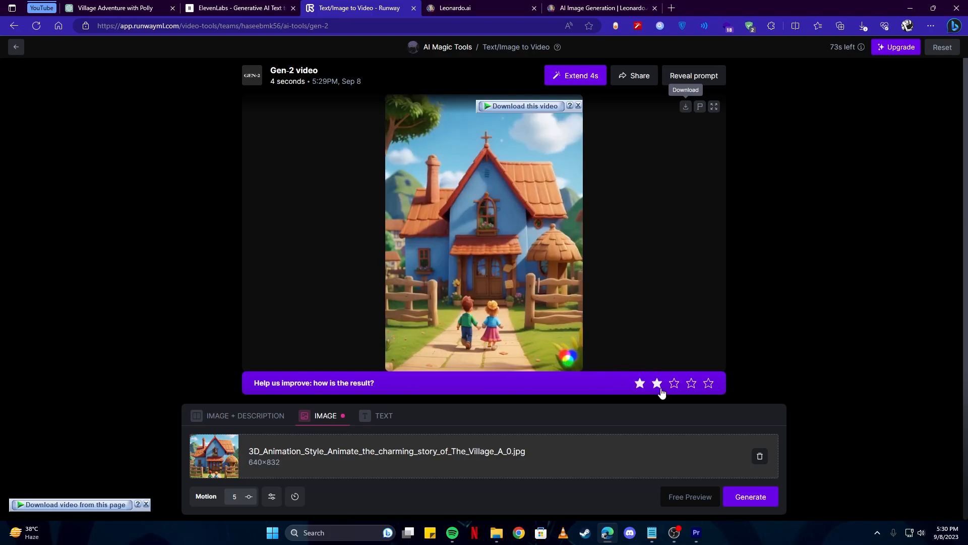
Switch to Premiere Pro and create a new project named Untitled
{"action": "left_click", "coordinate": [697, 534]}
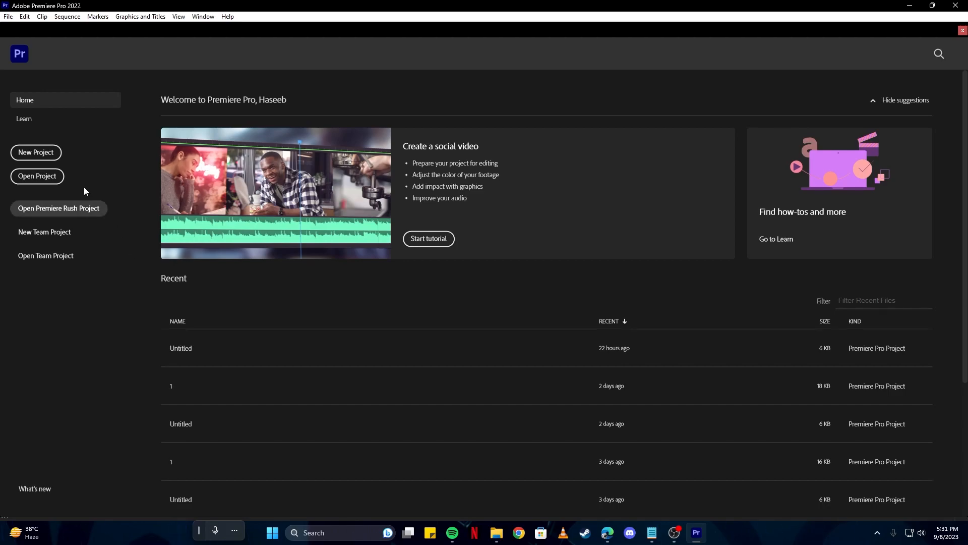
{"action": "left_click", "coordinate": [52, 156]}
{"action": "left_click", "coordinate": [593, 405]}
{"action": "left_click", "coordinate": [534, 277]}
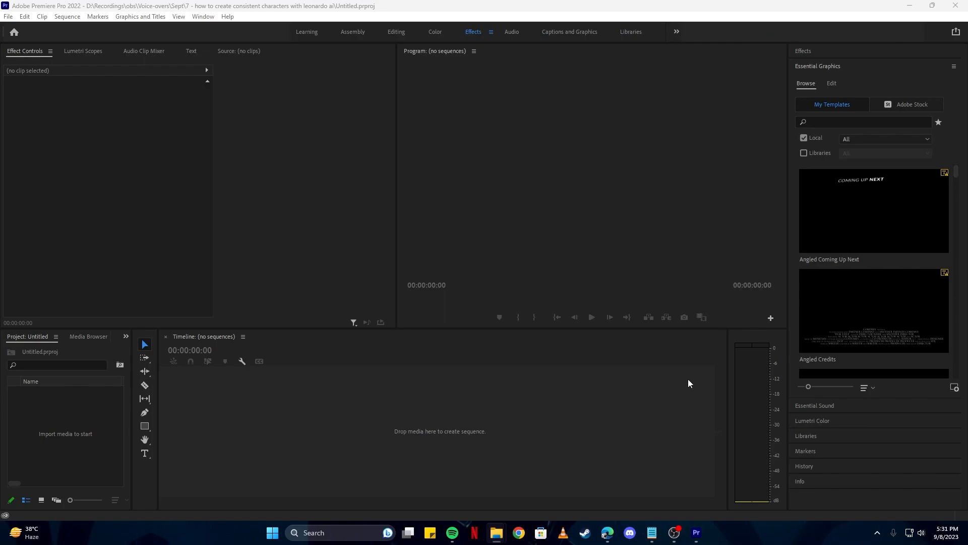
Place the village children and blue house Gen-2 videos back to back on V1 and the ElevenLabs narration on A1
{"action": "left_click_drag", "start_coordinate": [580, 434], "coordinate": [300, 447]}
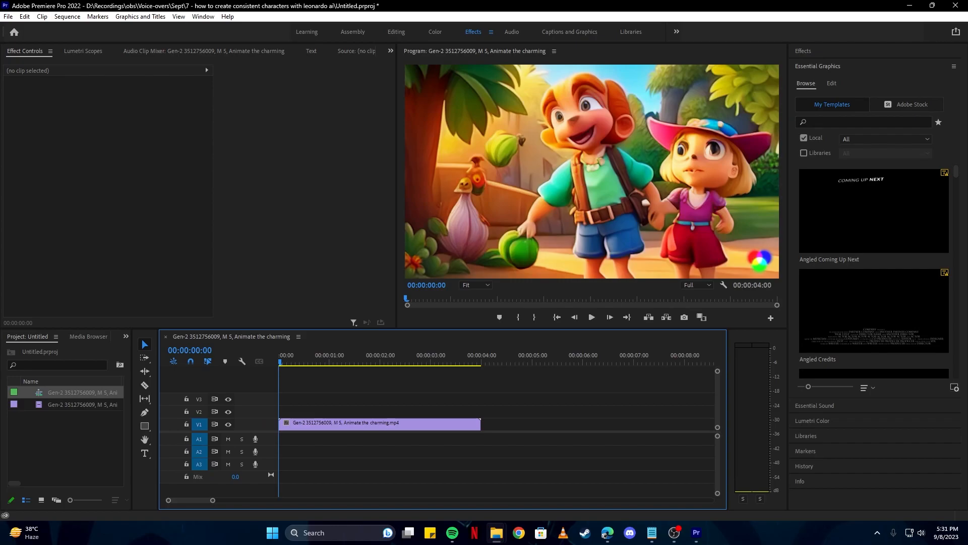
{"action": "left_click_drag", "start_coordinate": [716, 424], "coordinate": [508, 429]}
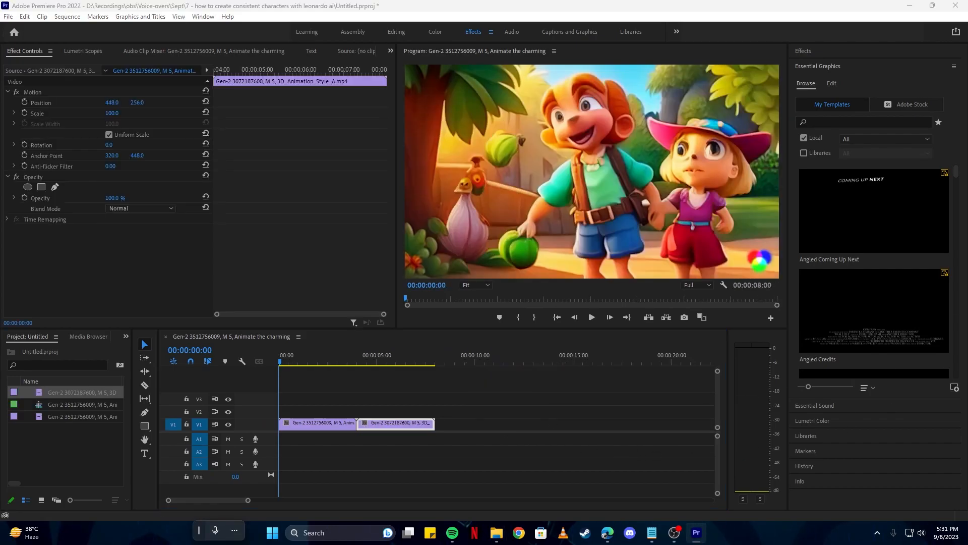
{"action": "left_click_drag", "start_coordinate": [476, 501], "coordinate": [341, 437]}
Duplicate the Gen-2 clips along V1 until six clips cover the narration, and play the start of the sequence
{"action": "scroll", "coordinate": [454, 477], "scroll_direction": "down", "scroll_amount": 2}
{"action": "left_click_drag", "start_coordinate": [418, 389], "coordinate": [543, 424]}
{"action": "left_click_drag", "start_coordinate": [307, 422], "coordinate": [523, 429]}
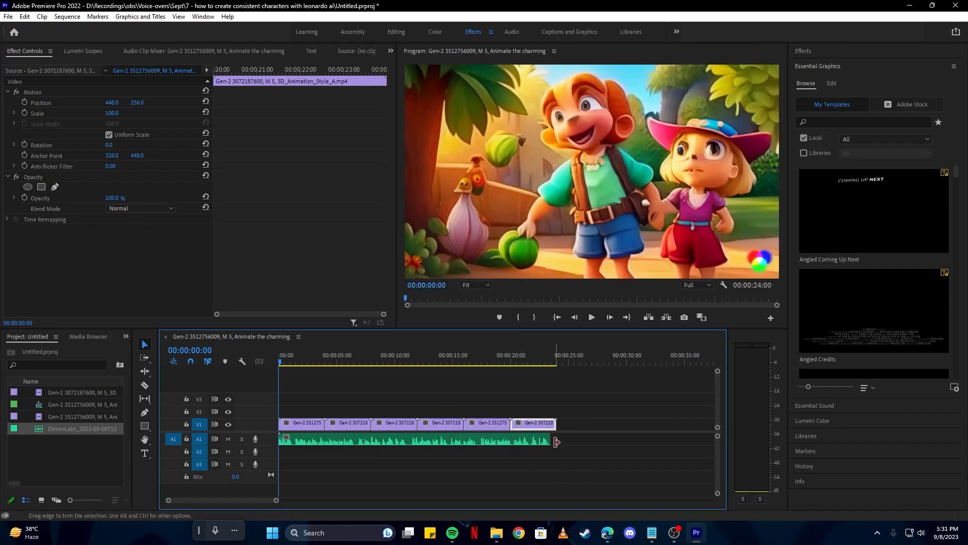
{"action": "key", "text": "space"}
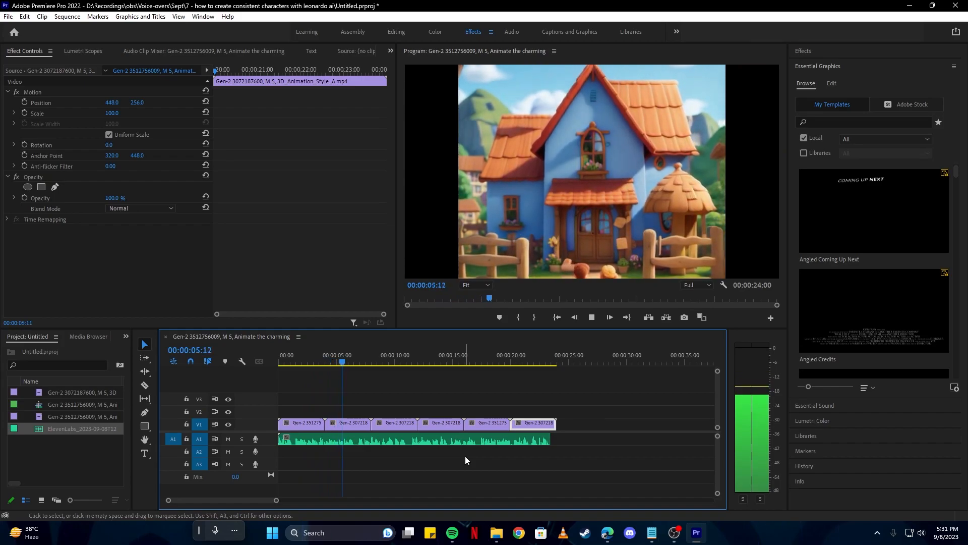
{"action": "key", "text": "space"}
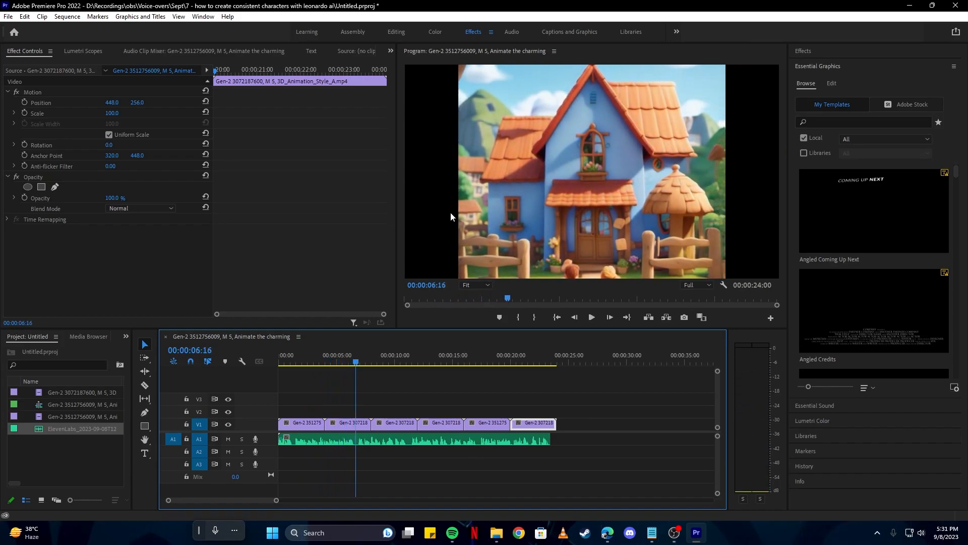
Set the scale of every blue house clip on V1 to 61.0 and play back the sequence to check the framing
{"action": "left_click", "coordinate": [347, 422]}
{"action": "left_click_drag", "start_coordinate": [114, 114], "coordinate": [96, 114]}
{"action": "left_click", "coordinate": [401, 426]}
{"action": "left_click", "coordinate": [432, 428]}
{"action": "left_click", "coordinate": [112, 113]}
{"action": "type", "text": "61.0"}
{"action": "left_click", "coordinate": [525, 427]}
{"action": "left_click", "coordinate": [111, 114]}
{"action": "key", "text": "ctrl+v"}
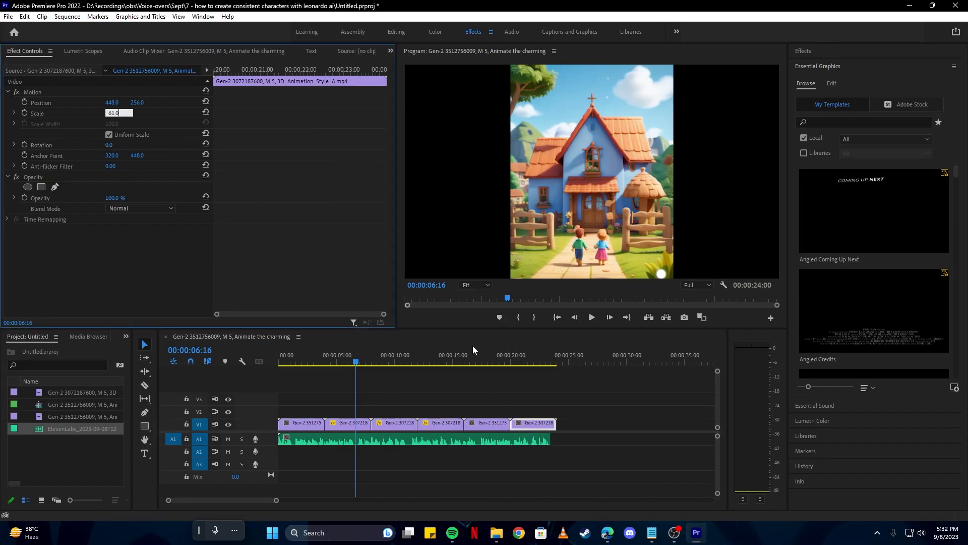
{"action": "left_click", "coordinate": [624, 411]}
{"action": "key", "text": "space"}
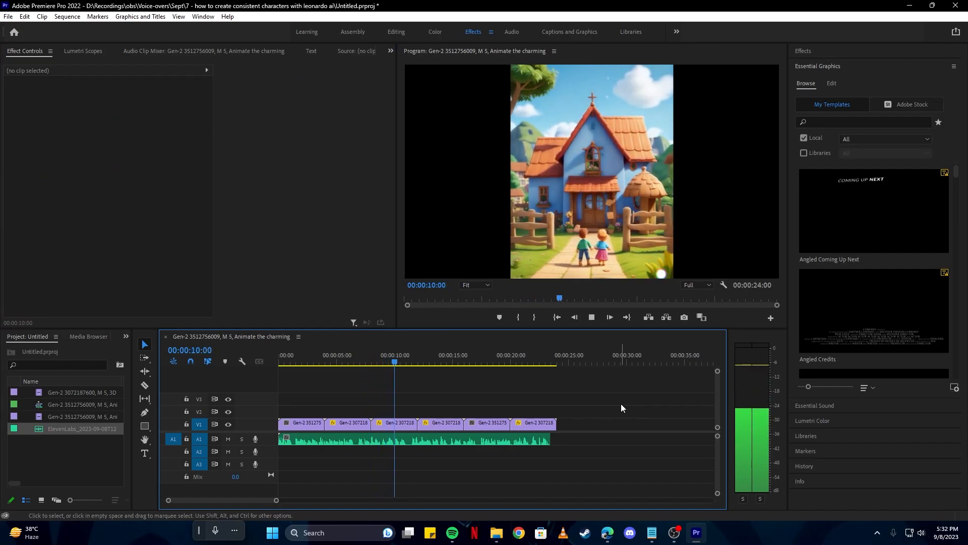
{"action": "key", "text": "space"}
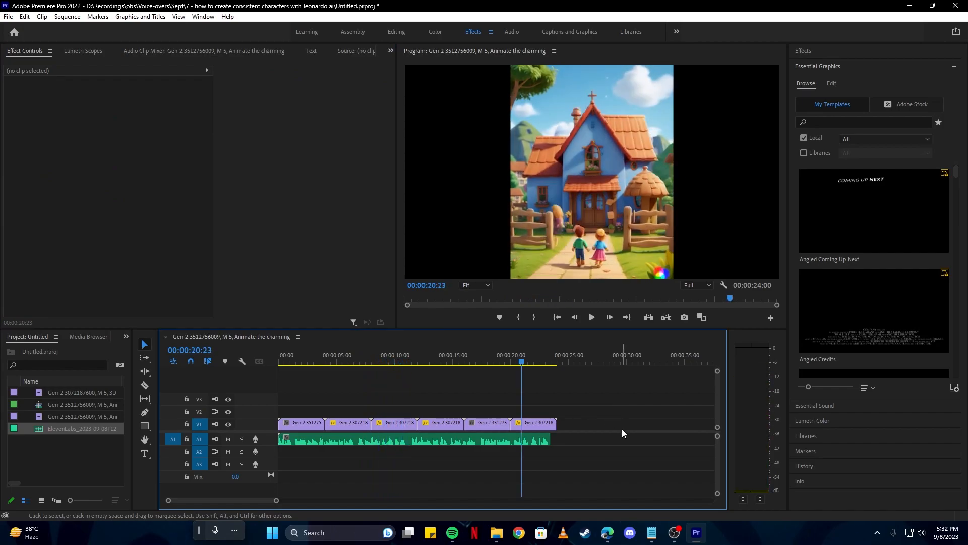